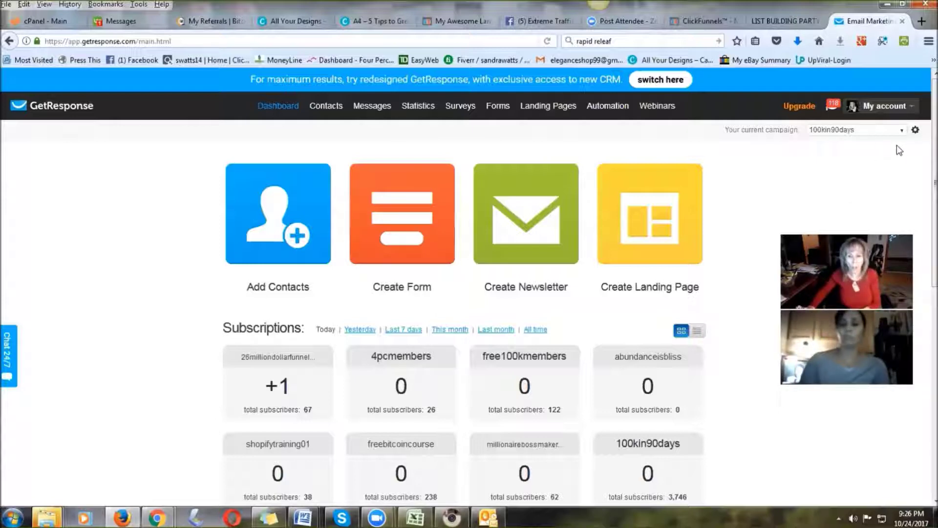
Open the form for creating a new campaign
click(914, 131)
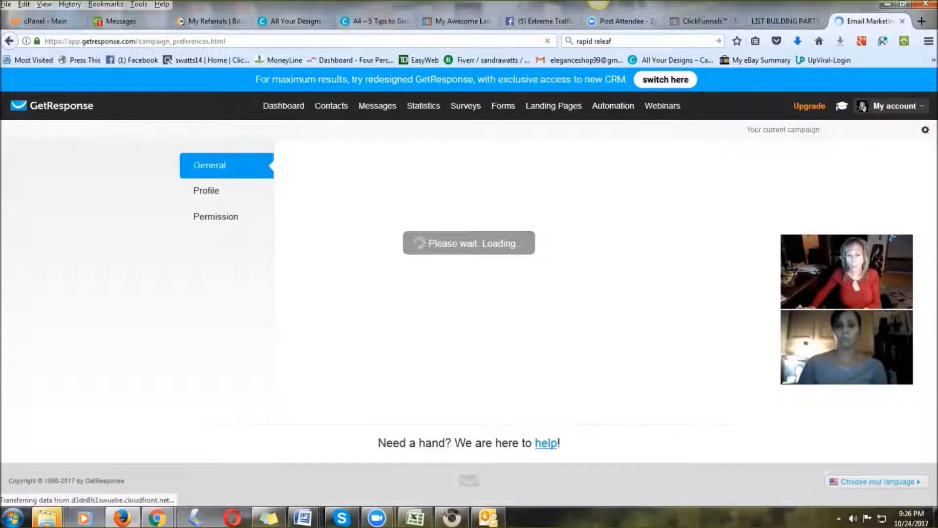
click(909, 112)
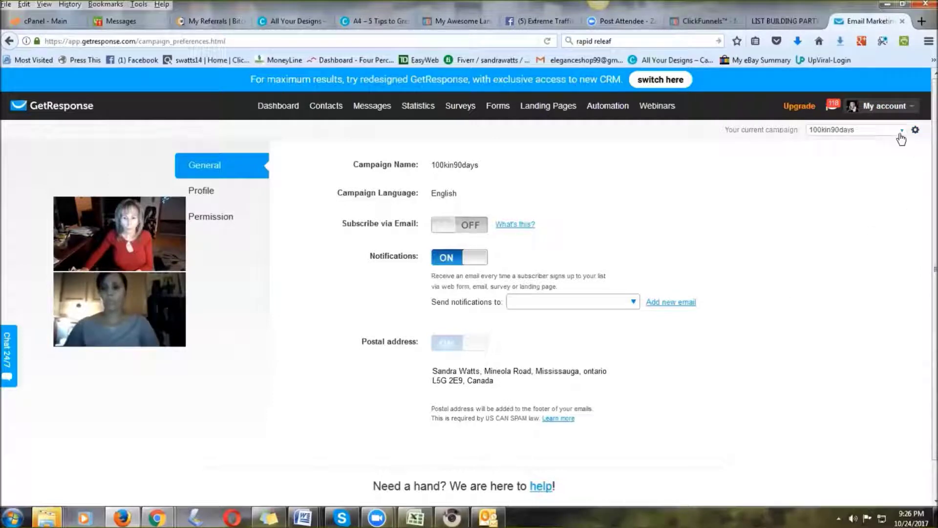
click(900, 135)
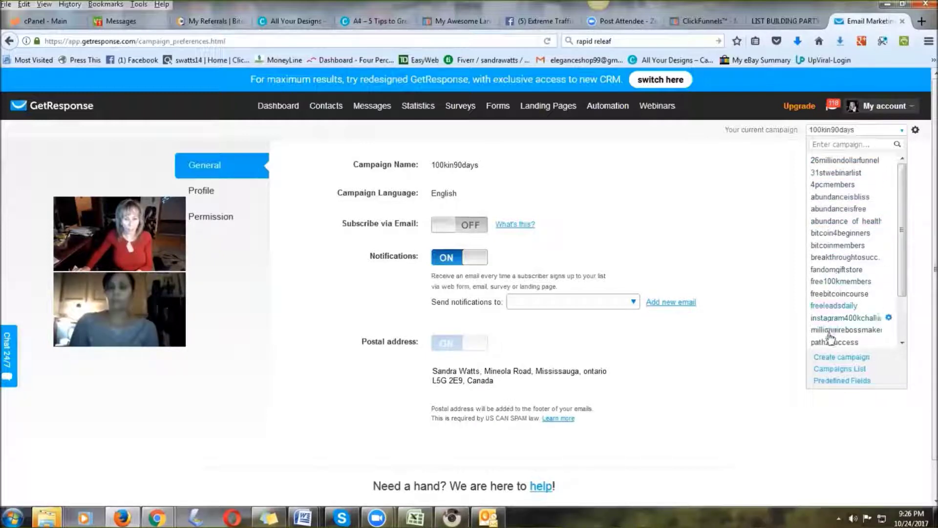
click(834, 364)
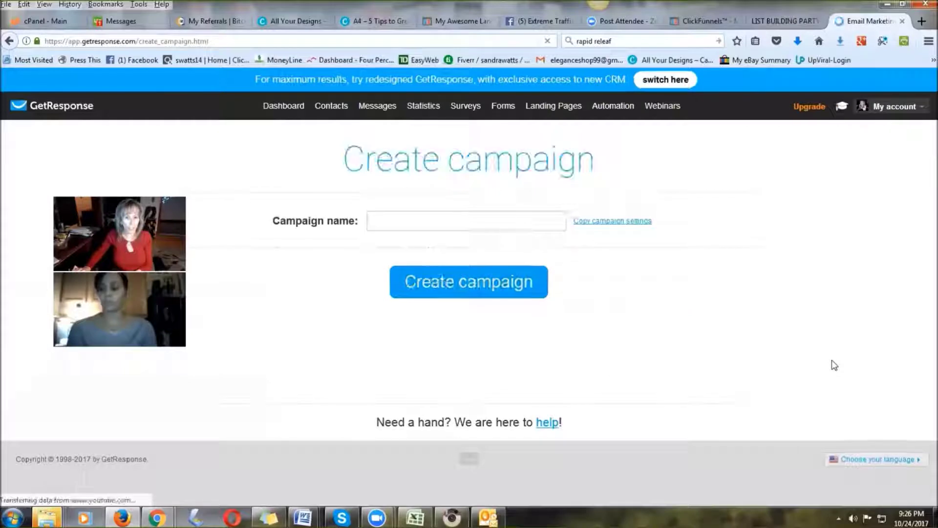
Try to create a campaign named "Delicious chocolate cake"
click(411, 220)
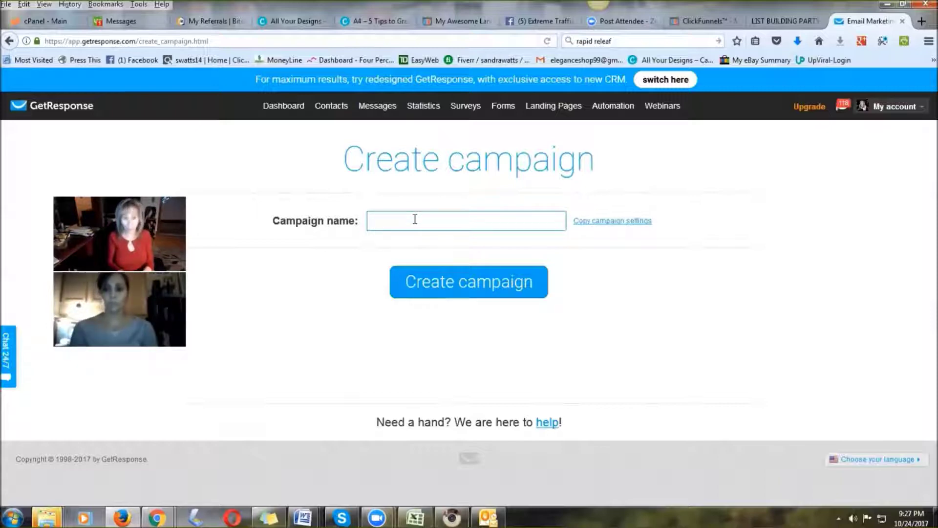
text(elicious cho)
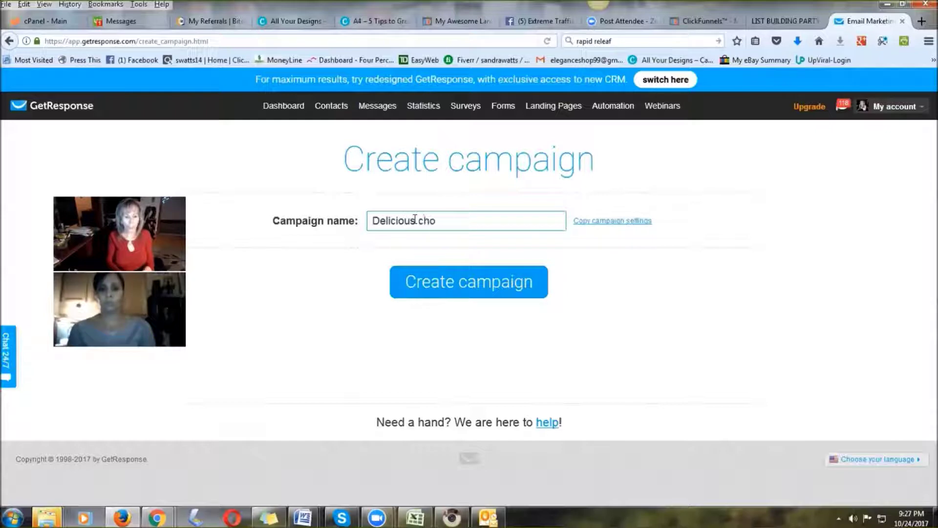
text(colate cake)
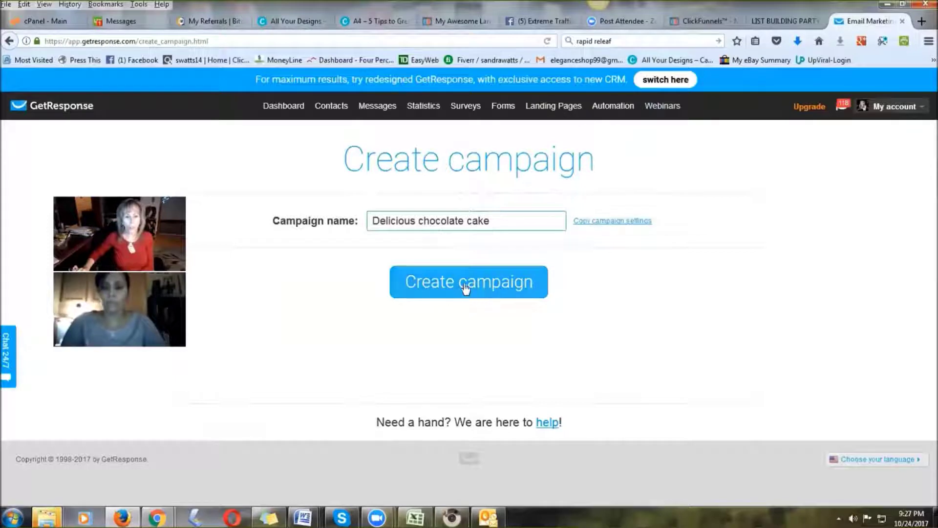
click(464, 286)
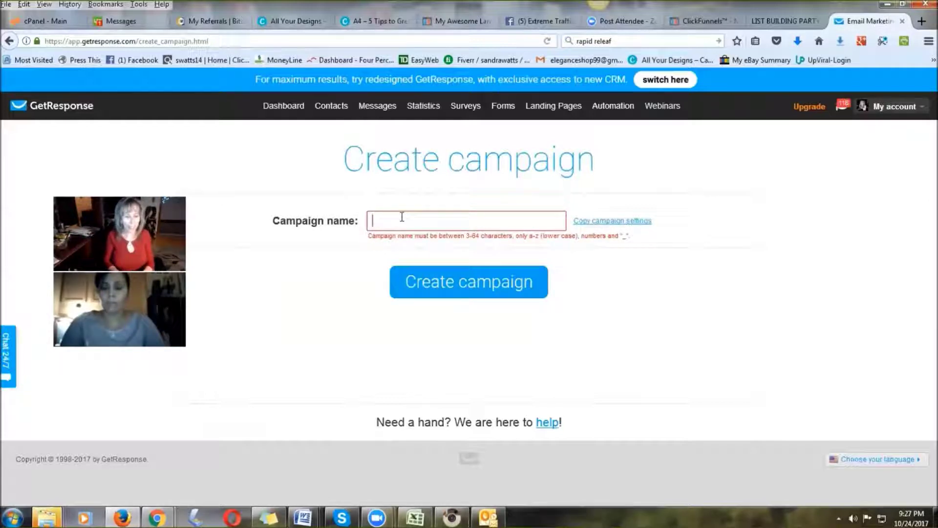
Create the campaign with the name "deliciouschocolatecake", in lower case and without spaces
text(deliciou)
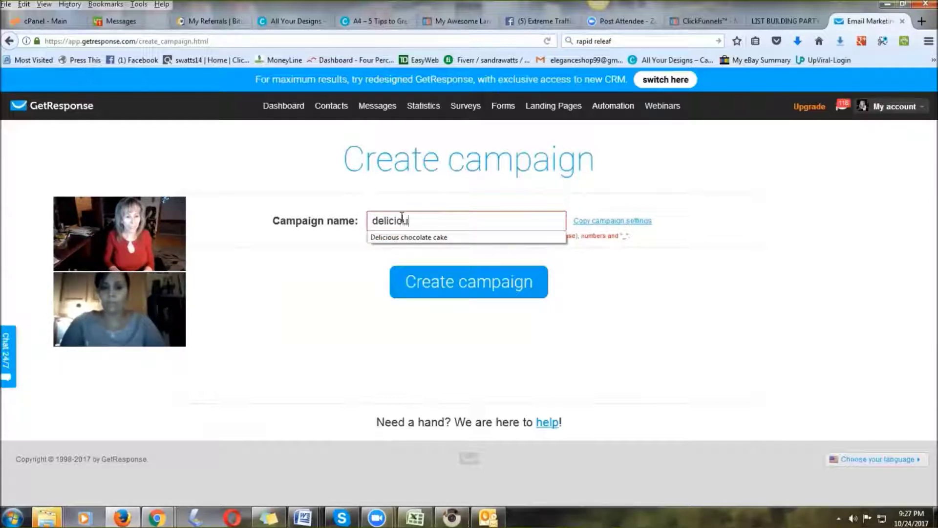
text(schocolatecake)
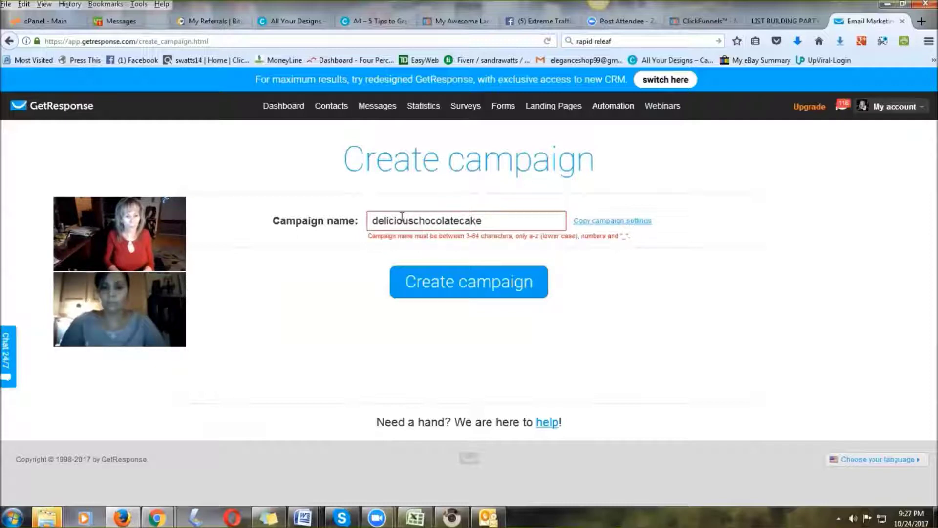
key(Return)
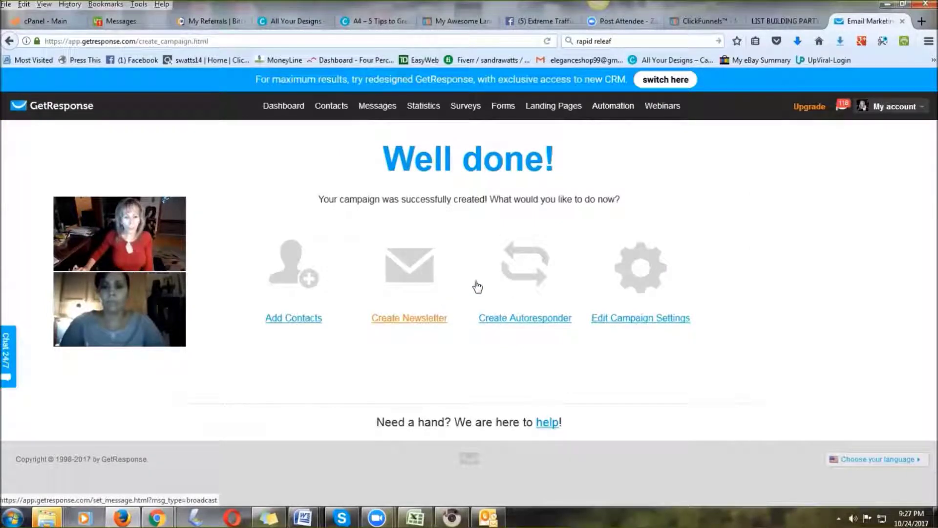
Turn off confirmed opt-in for email, web and API subscriptions in the new campaign's permission settings
click(624, 318)
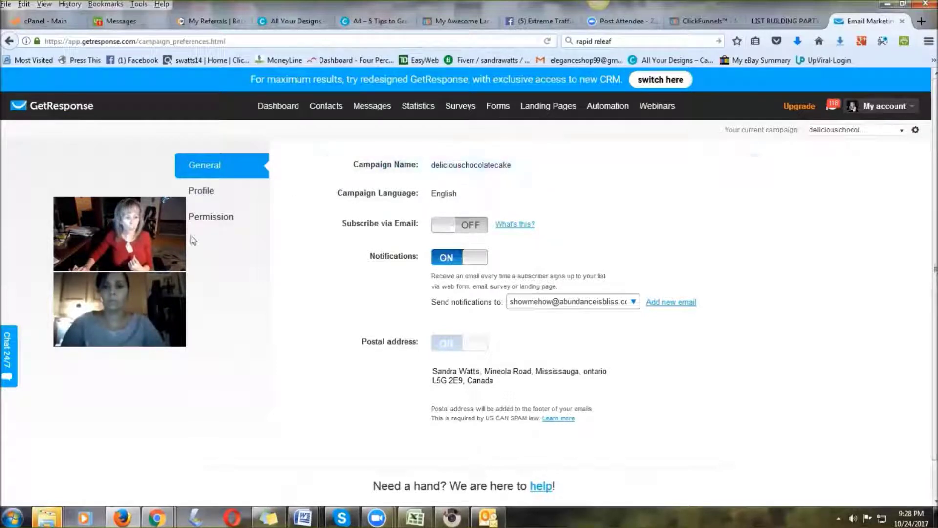
click(211, 217)
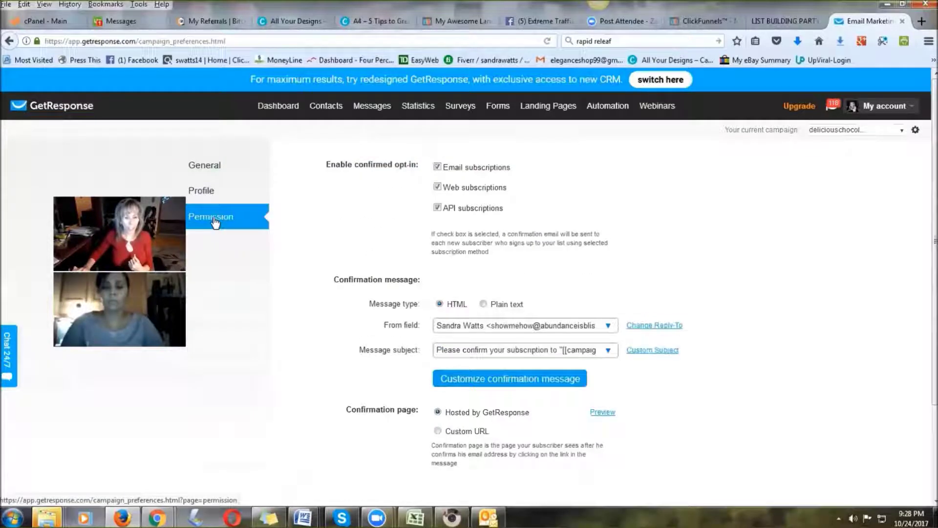
click(438, 166)
click(437, 187)
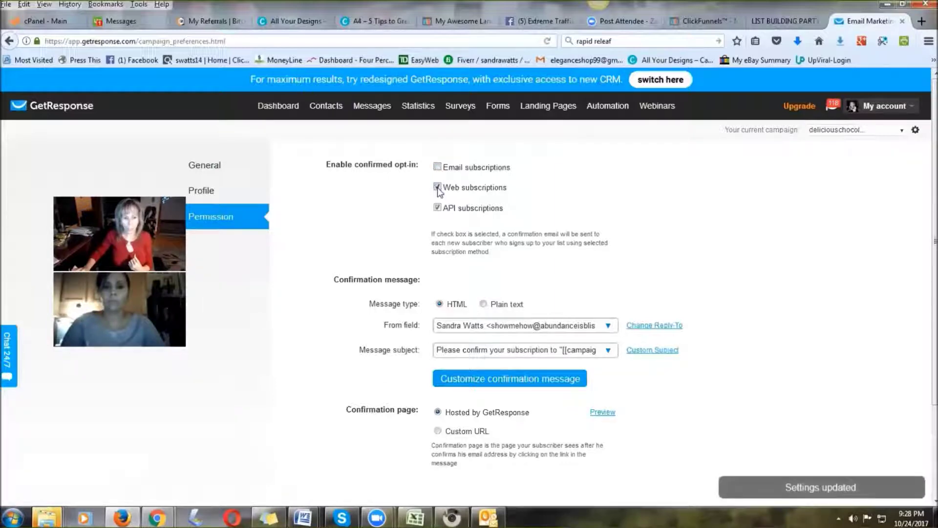
click(437, 207)
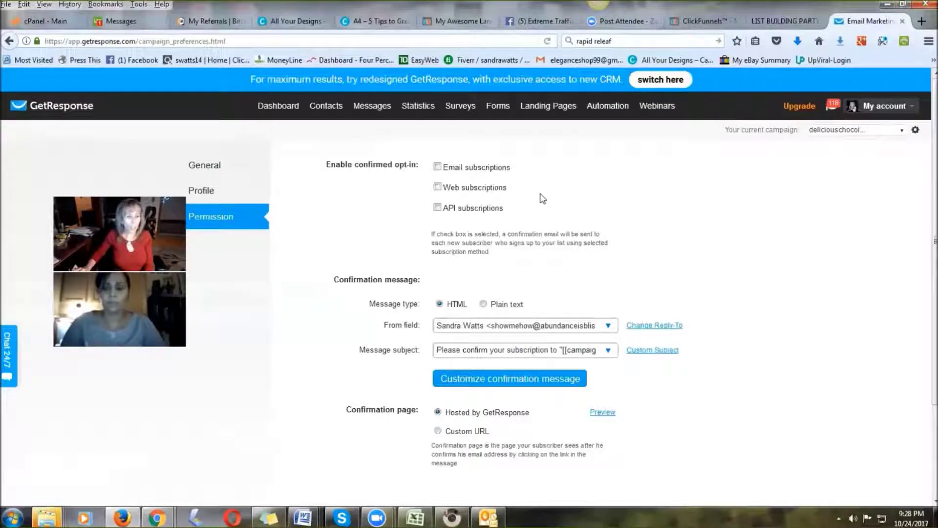
Open the autoresponder cycle and view only the messages of the freebitcoincourse campaign
mouse_move(371, 108)
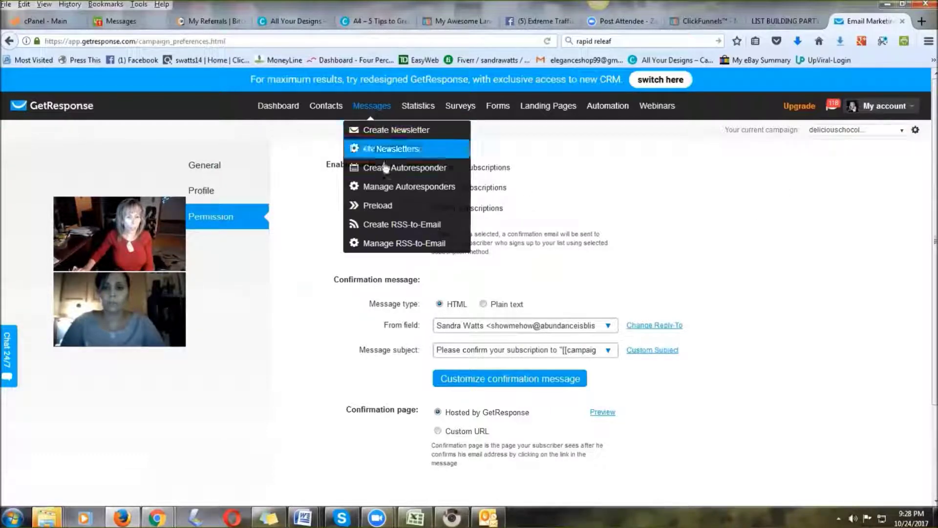
click(389, 192)
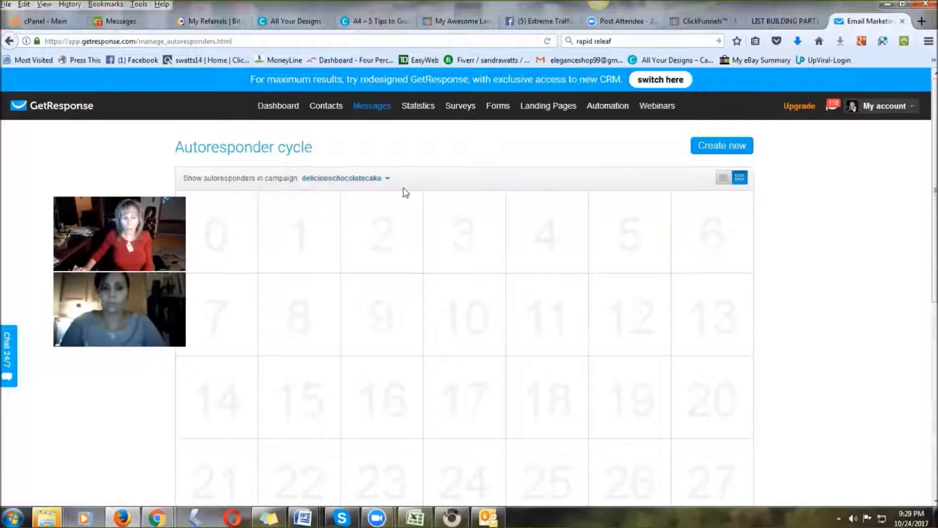
click(389, 180)
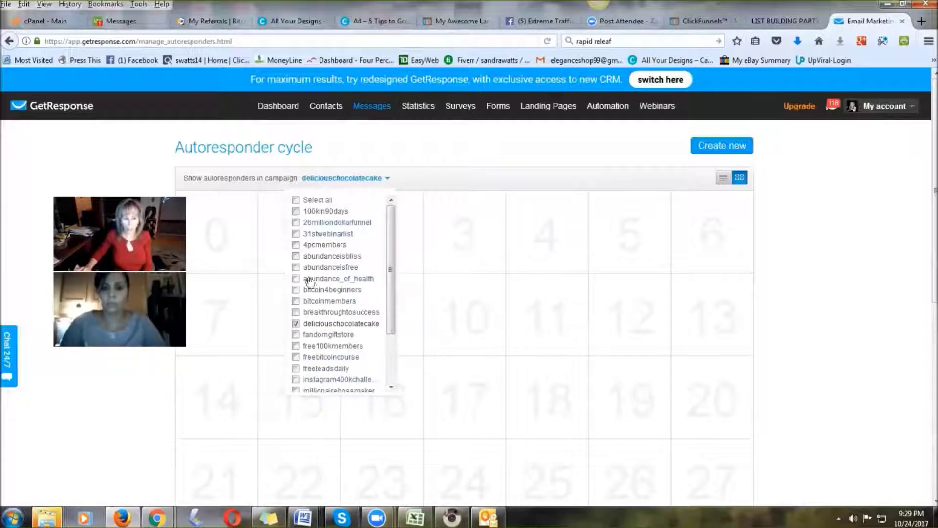
click(296, 357)
click(296, 323)
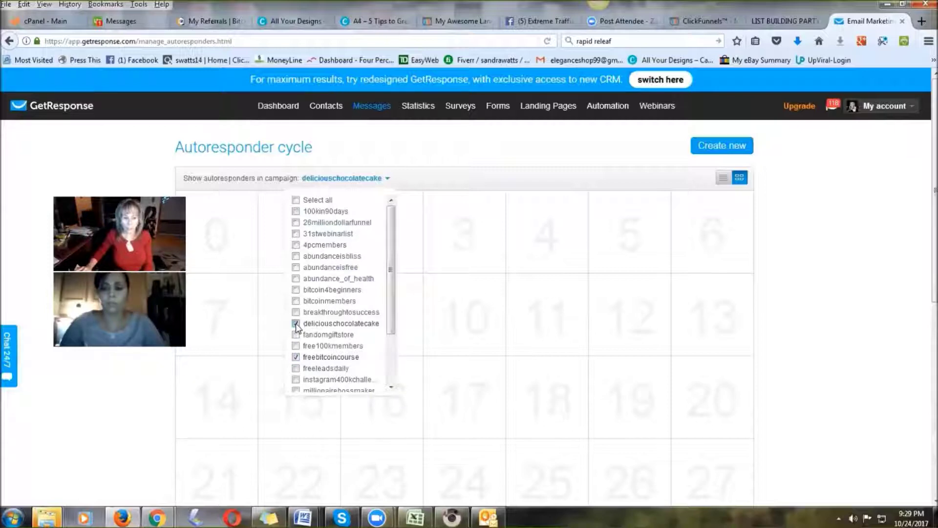
click(118, 155)
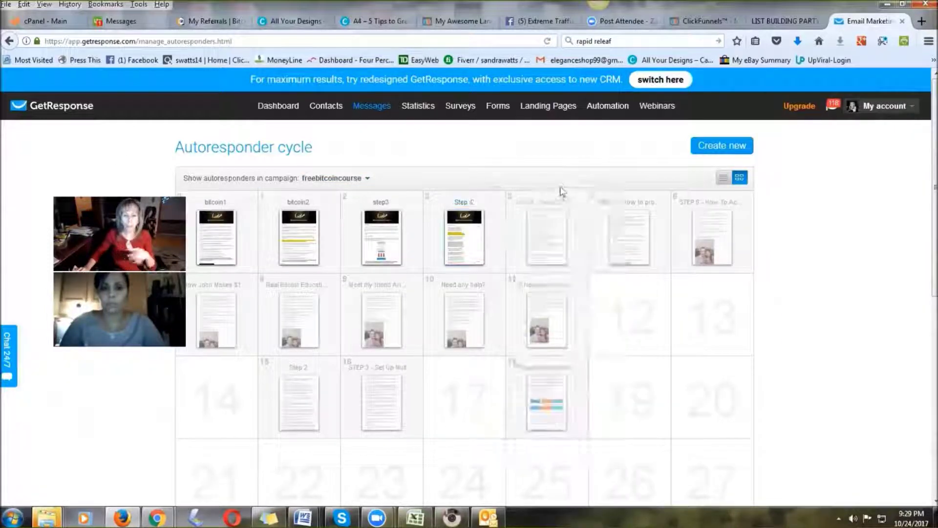
Show the autoresponder cycle of the deliciouschocolatecake campaign and start a new autoresponder on day 0
mouse_move(326, 105)
click(364, 179)
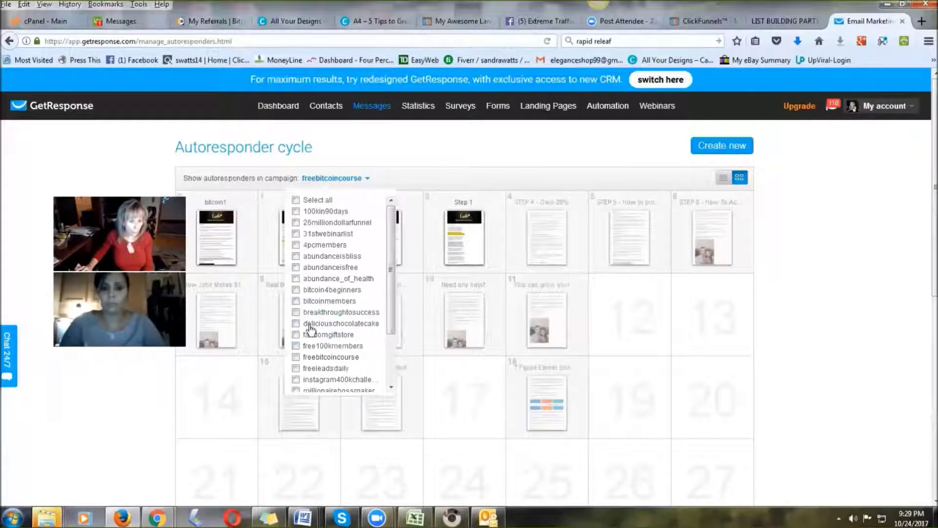
click(296, 323)
mouse_move(231, 241)
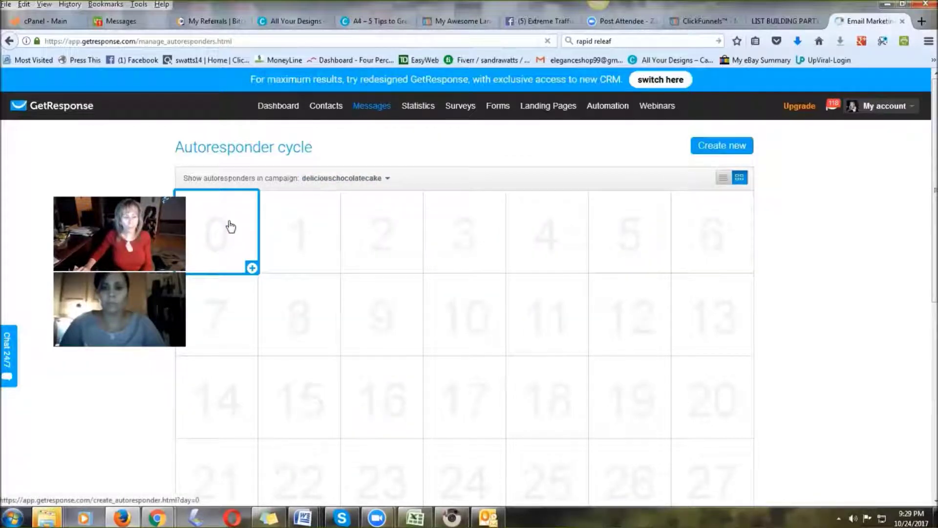
click(231, 226)
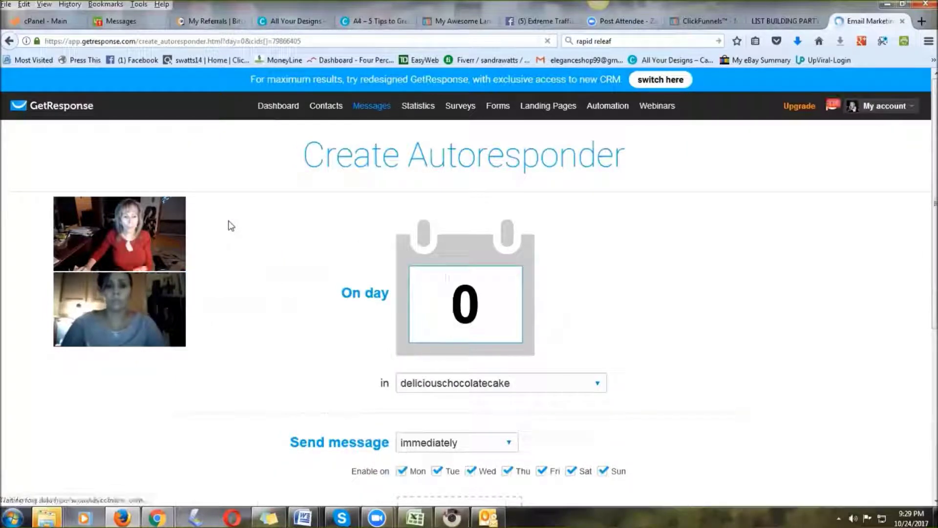
Keep the deliciouschocolatecake campaign and immediate sending for the day 0 autoresponder, and start a new email for it
scroll(671, 312, down, 4)
scroll(667, 309, down, 2)
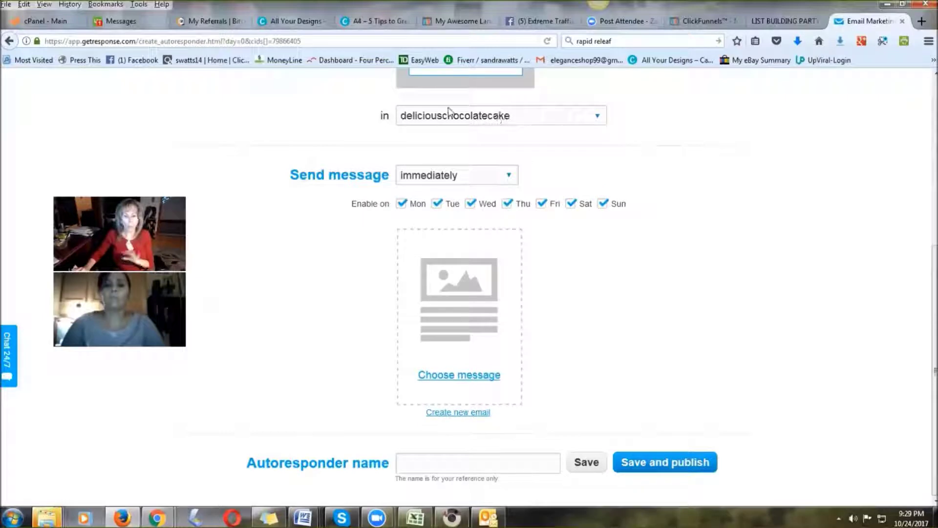
click(541, 119)
click(500, 118)
click(478, 179)
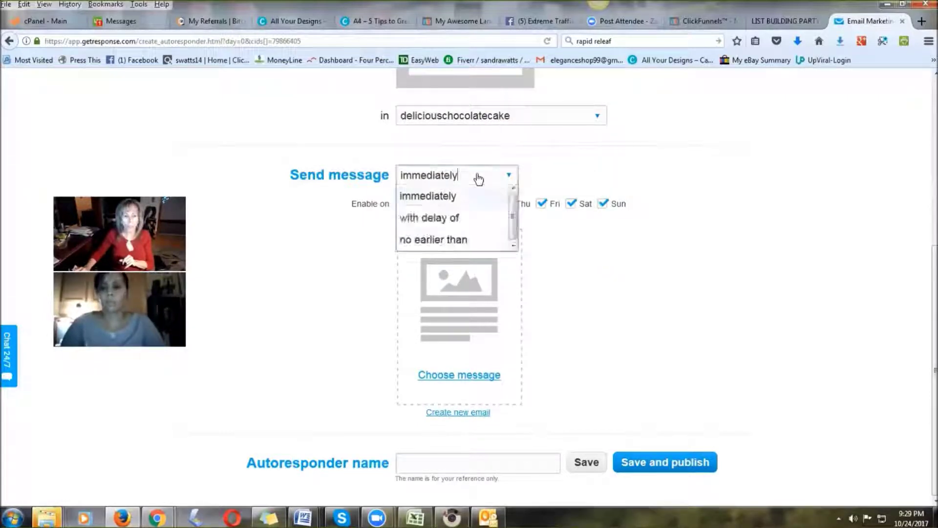
click(478, 176)
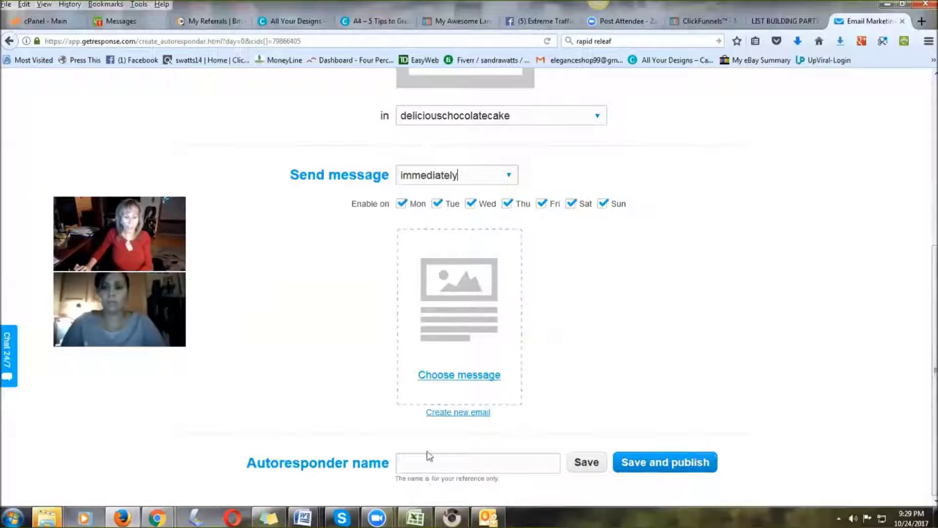
click(454, 414)
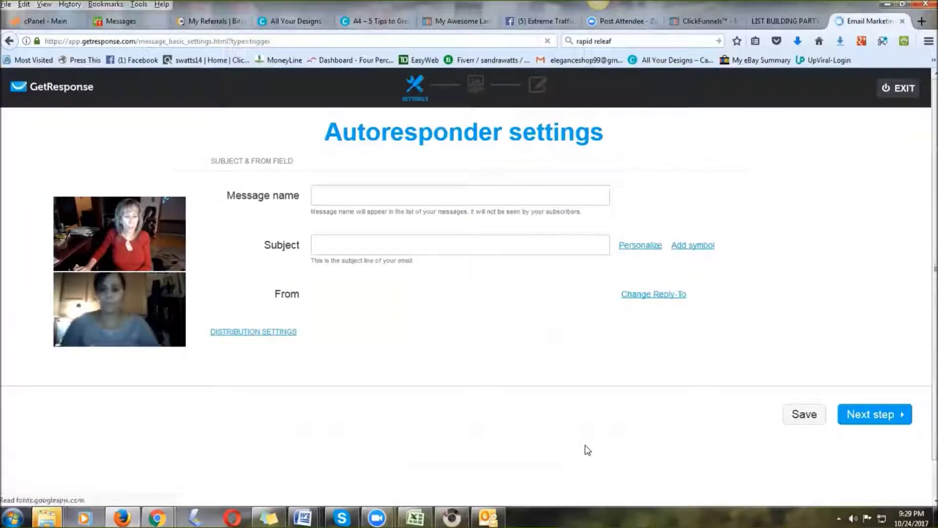
Name the autoresponder message "Choc cake email #1"
click(338, 197)
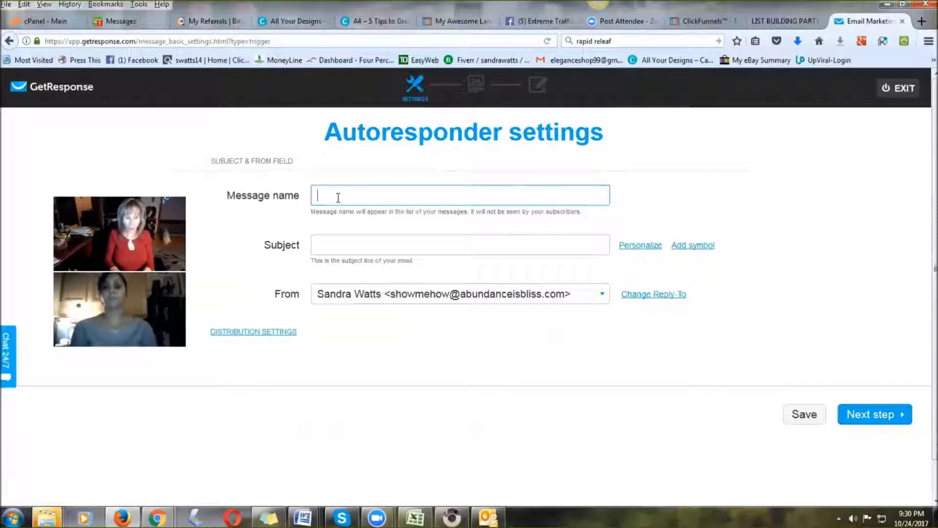
text(Chop)
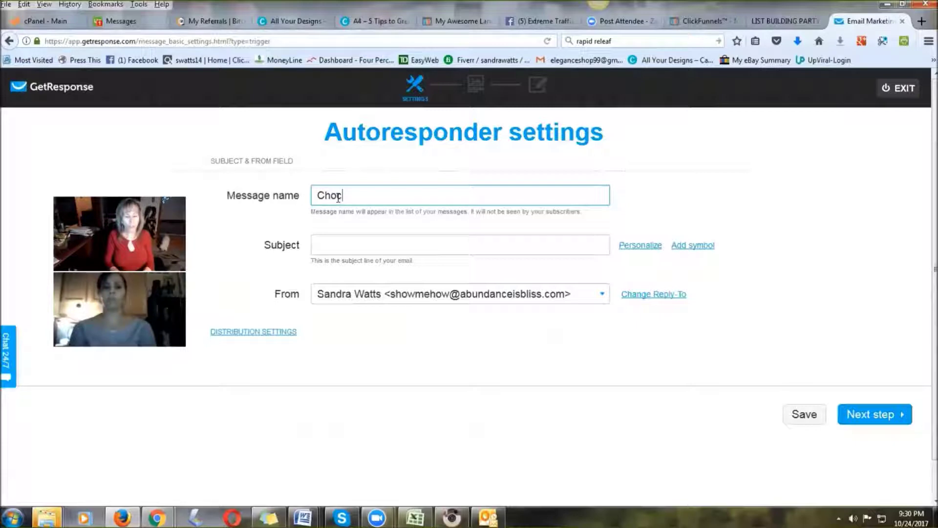
text( cake email #1)
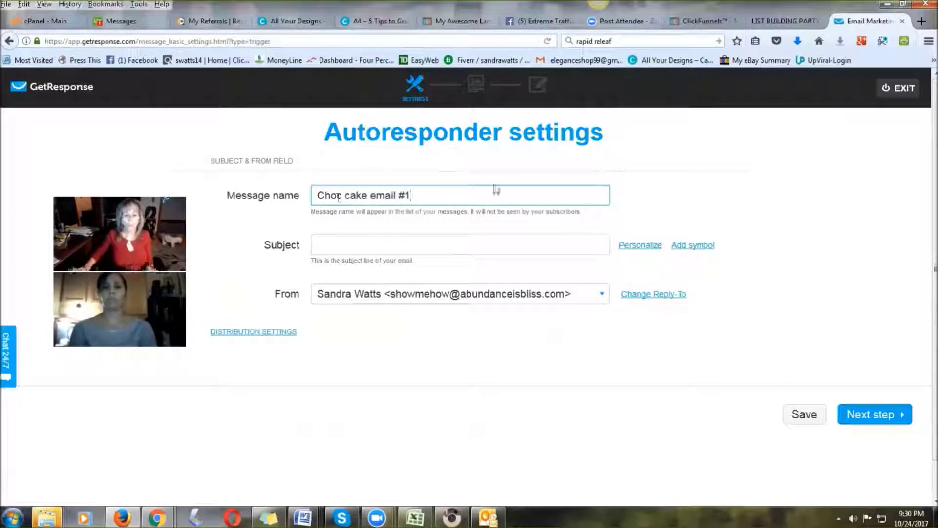
Enter "Your chocolate cake recipe is on its way......" as the email's subject line
click(320, 244)
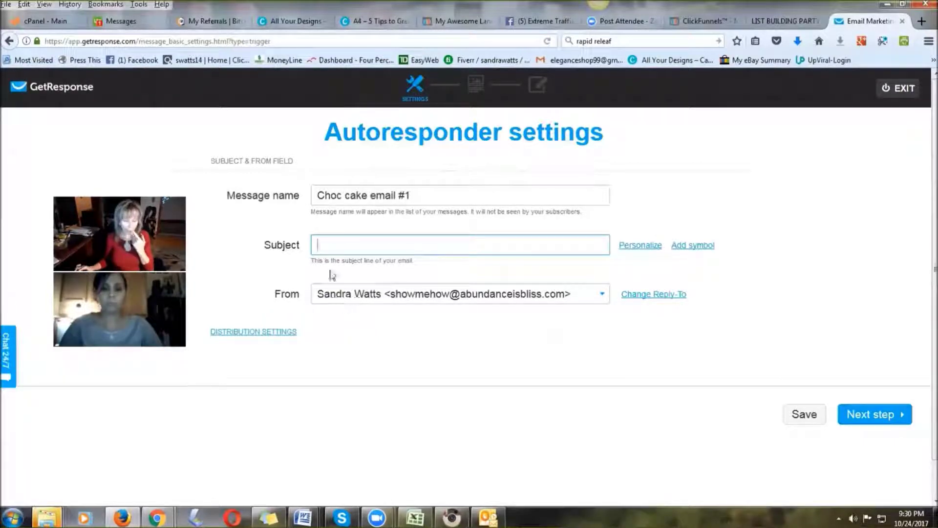
click(329, 241)
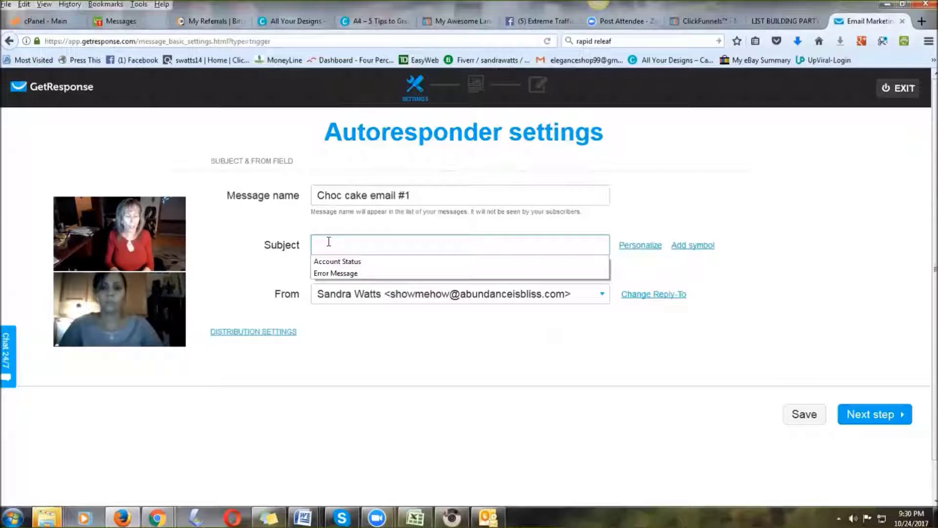
text(Your chocolate cake rec)
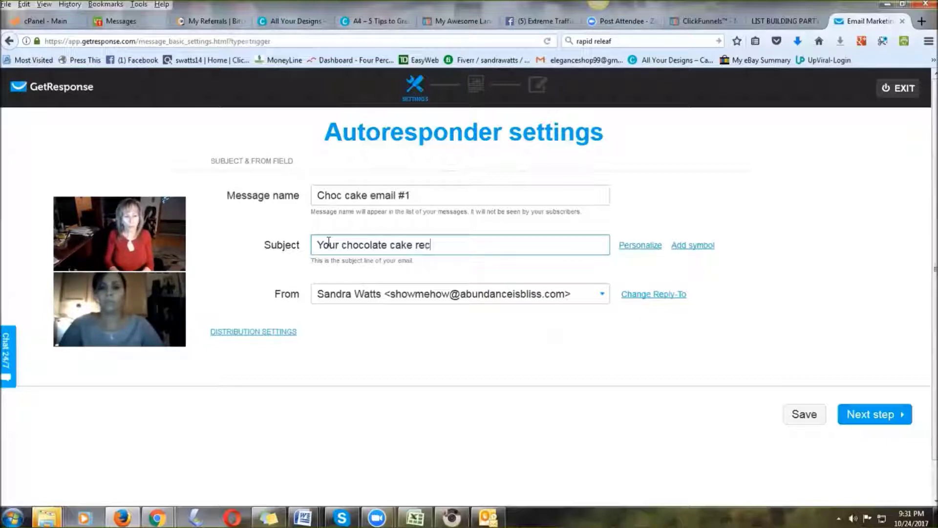
text(s way......)
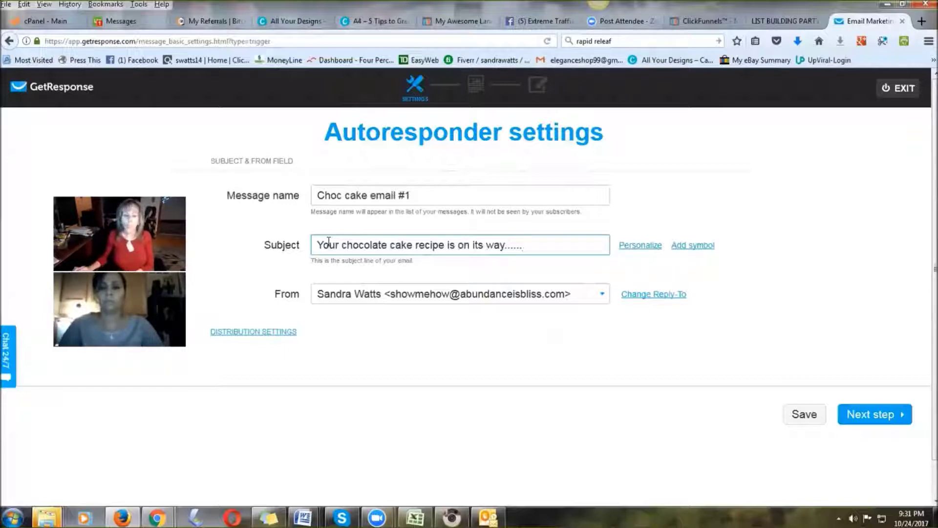
Check the available sender addresses, keep the preselected From address, and continue to the template selection
click(602, 297)
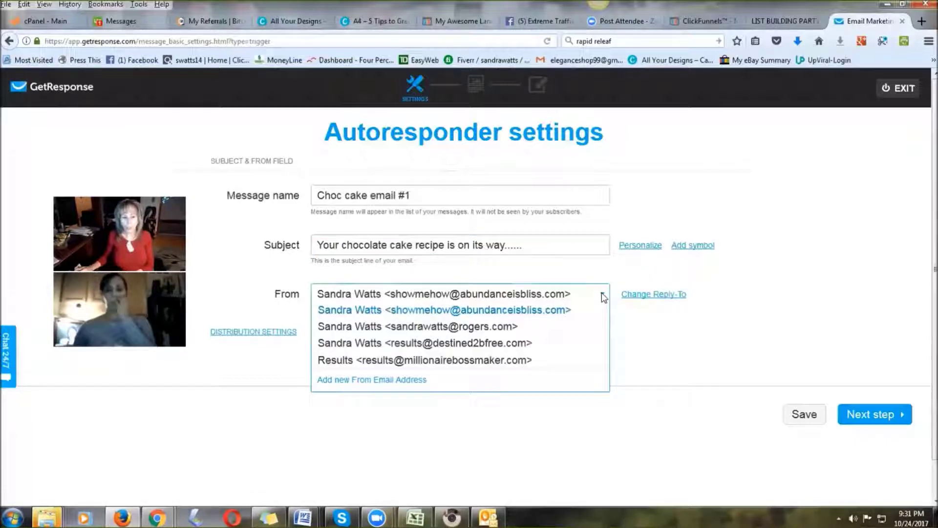
click(603, 295)
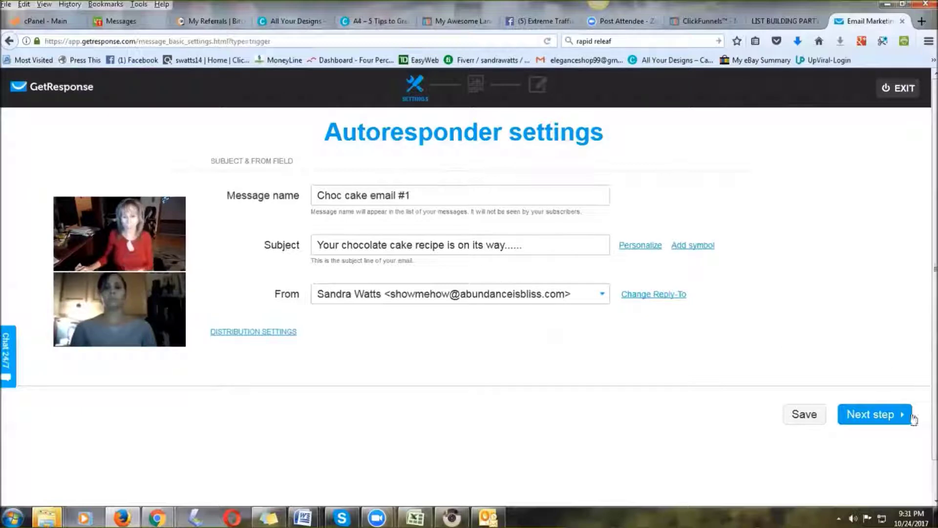
click(869, 423)
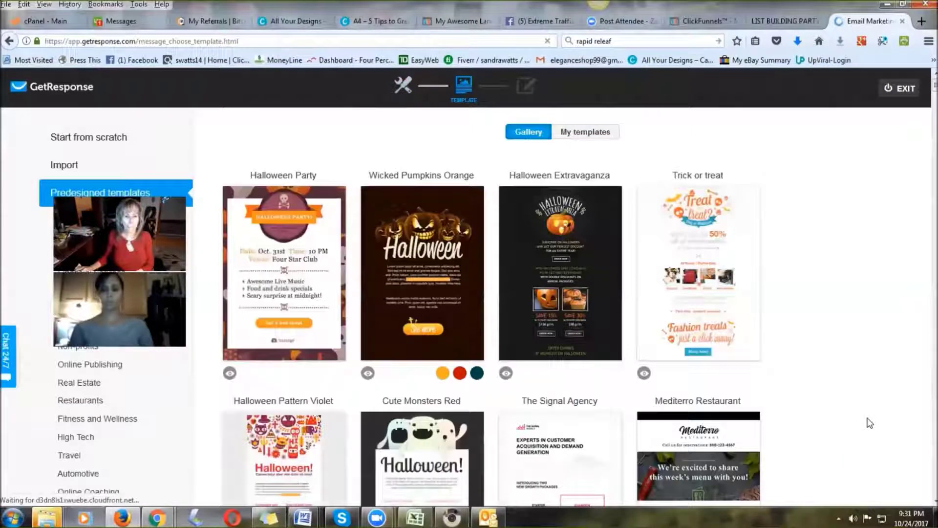
Browse the gallery of predesigned email templates to examine the available designs
mouse_move(380, 239)
scroll(362, 360, down, 8)
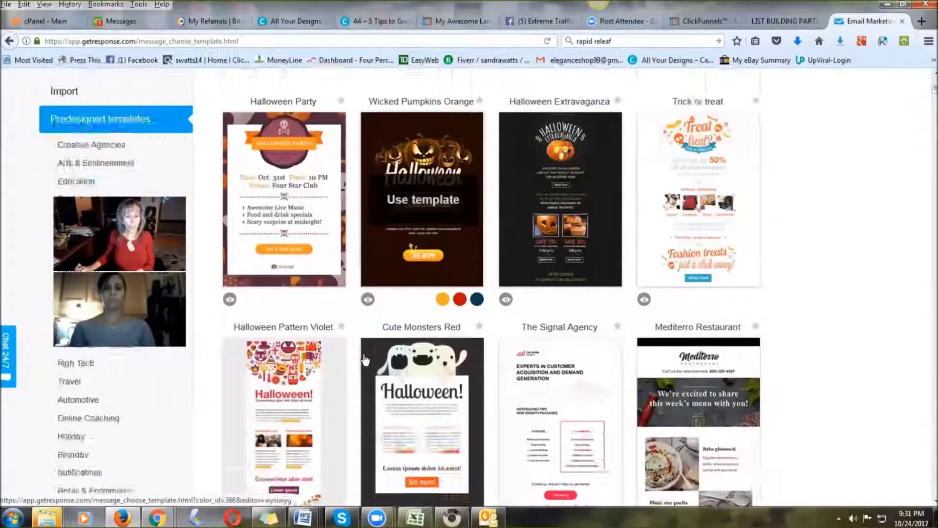
scroll(446, 356, down, 11)
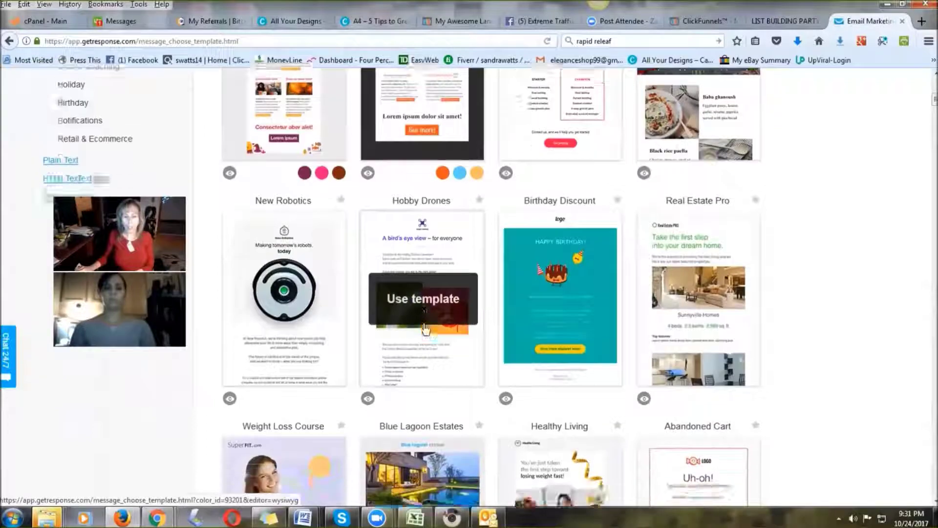
scroll(403, 333, down, 14)
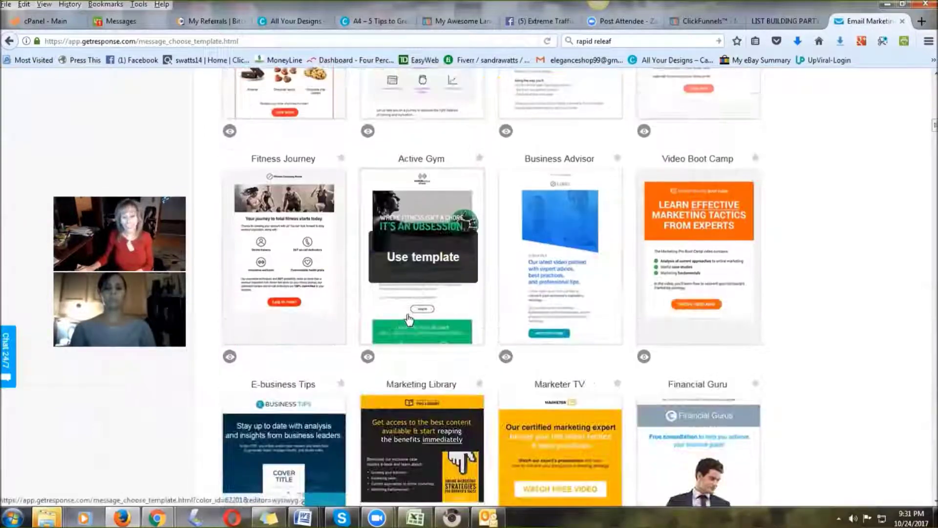
scroll(410, 320, down, 6)
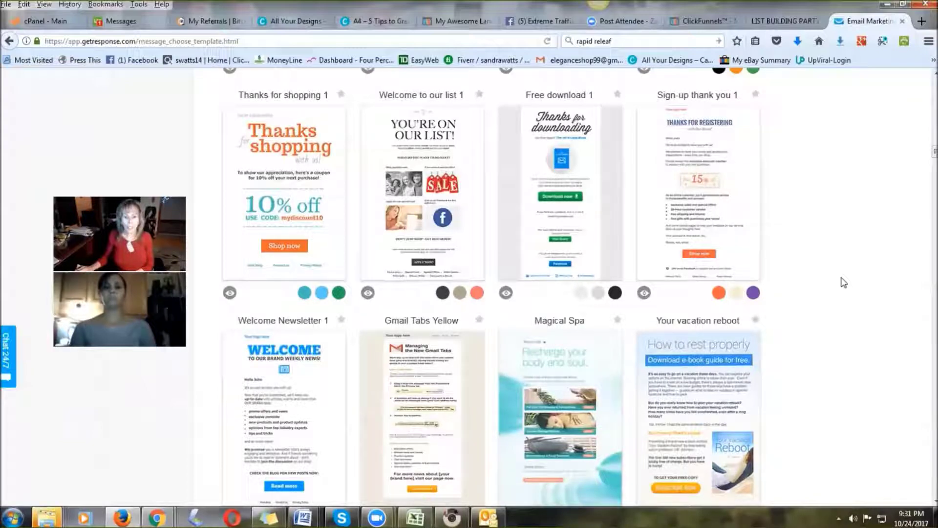
scroll(728, 293, down, 10)
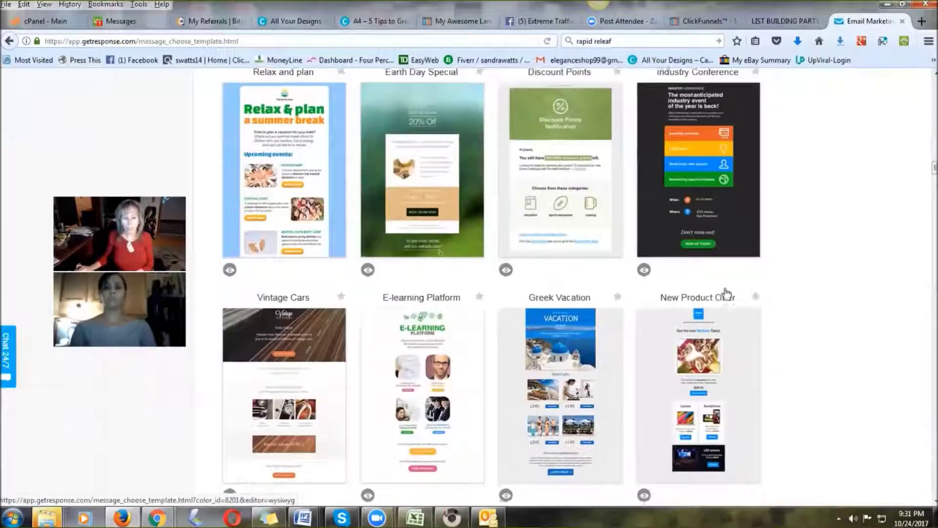
scroll(726, 293, down, 15)
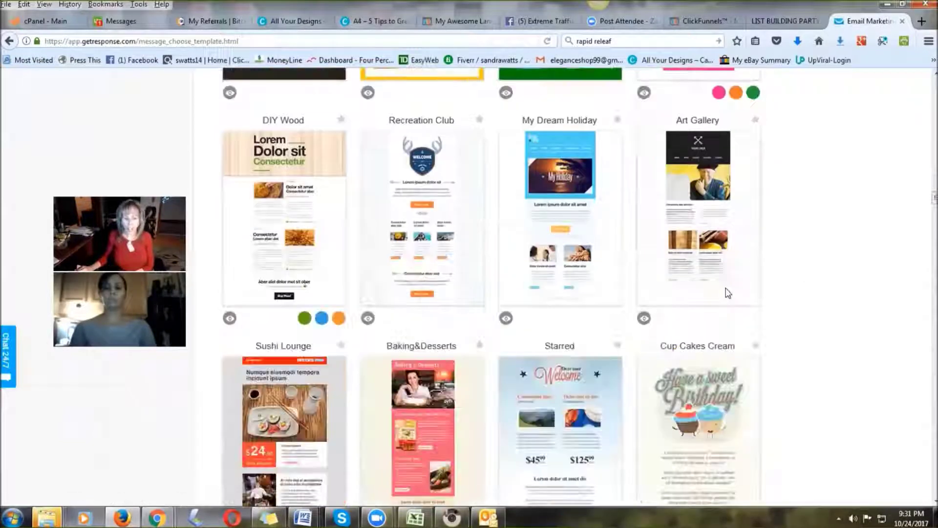
scroll(728, 293, down, 13)
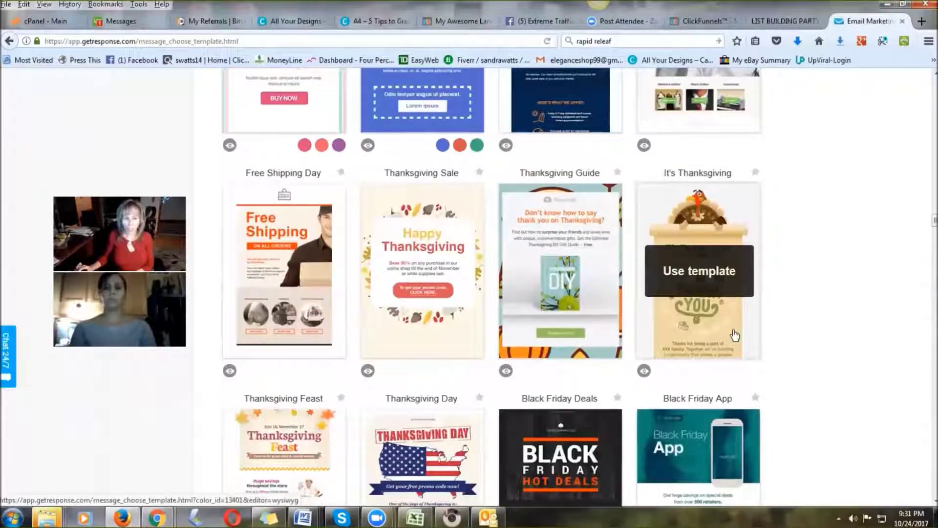
scroll(789, 344, up, 20)
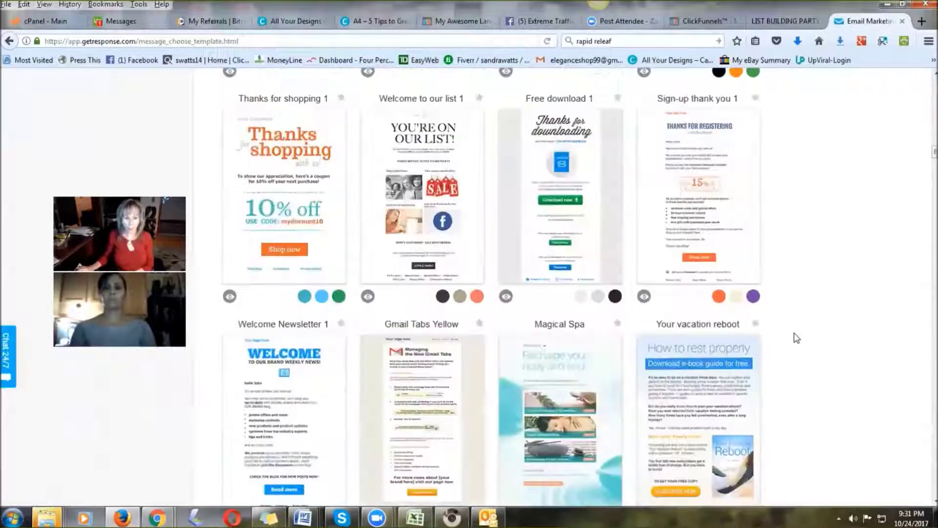
scroll(797, 337, up, 20)
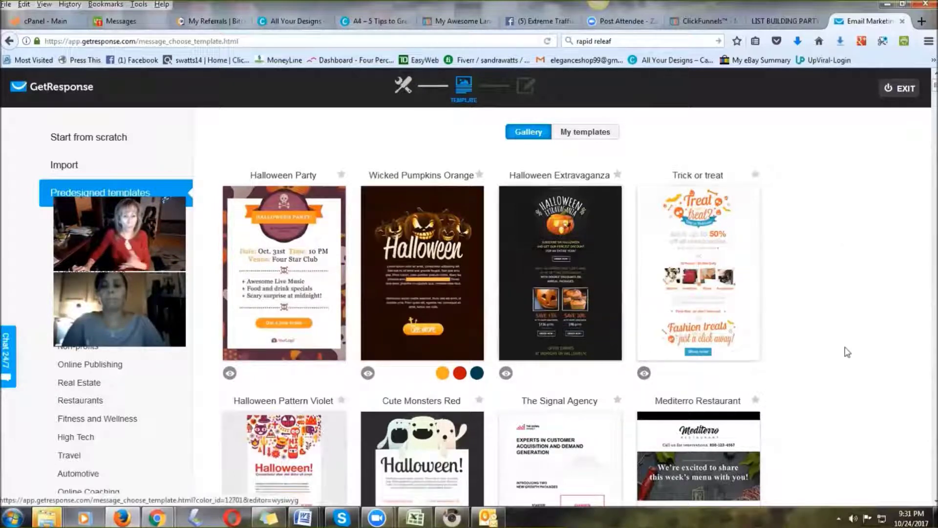
Start the email from scratch with the 1 column-3 layout
click(82, 140)
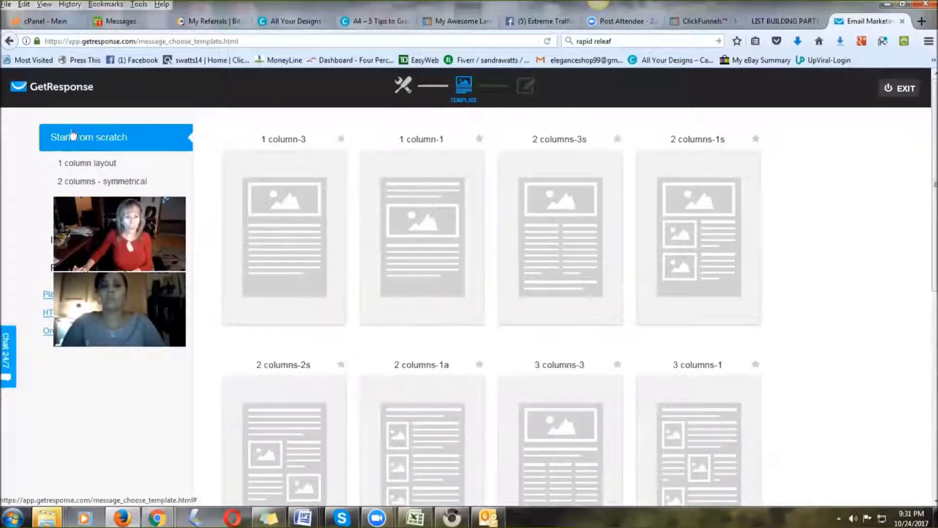
click(284, 241)
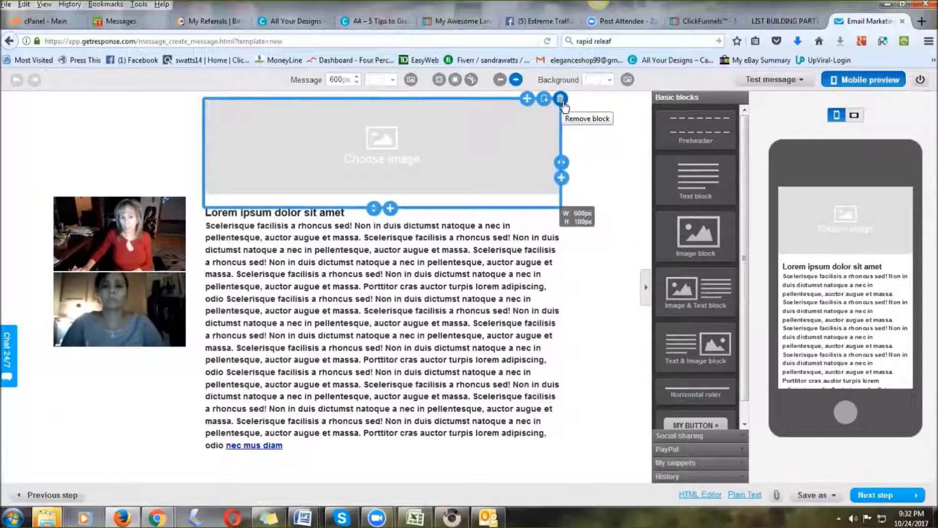
Open the main text block to view its formatting options, close it, and look over the available basic blocks
click(303, 326)
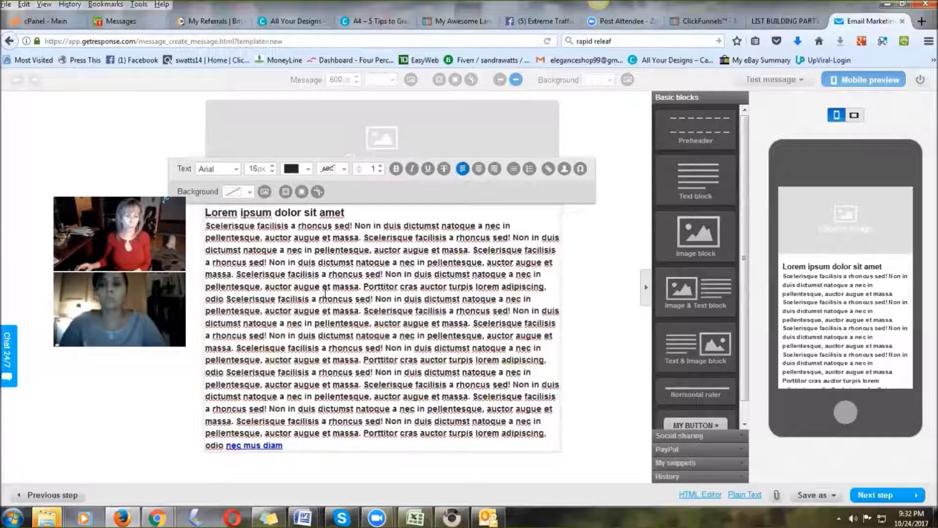
key(ctrl+b)
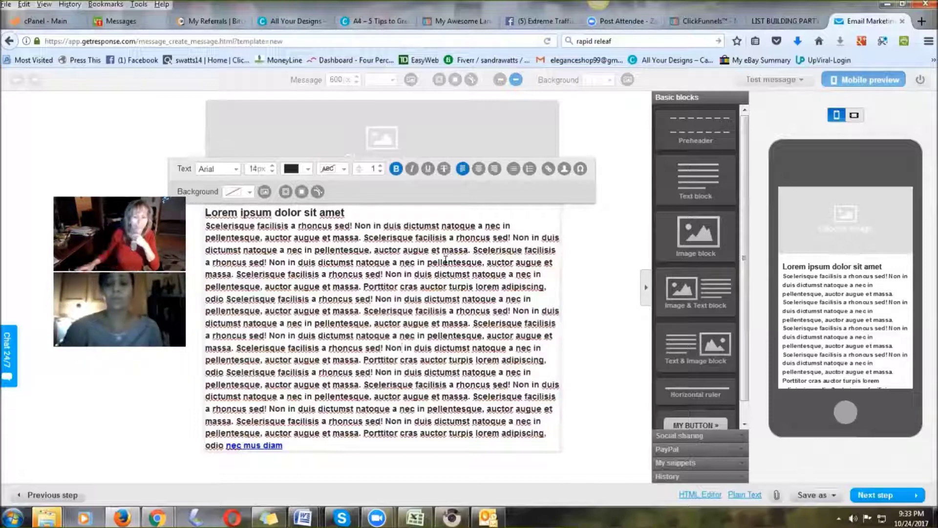
click(597, 298)
scroll(808, 288, down, 3)
scroll(809, 288, down, 5)
scroll(815, 308, up, 10)
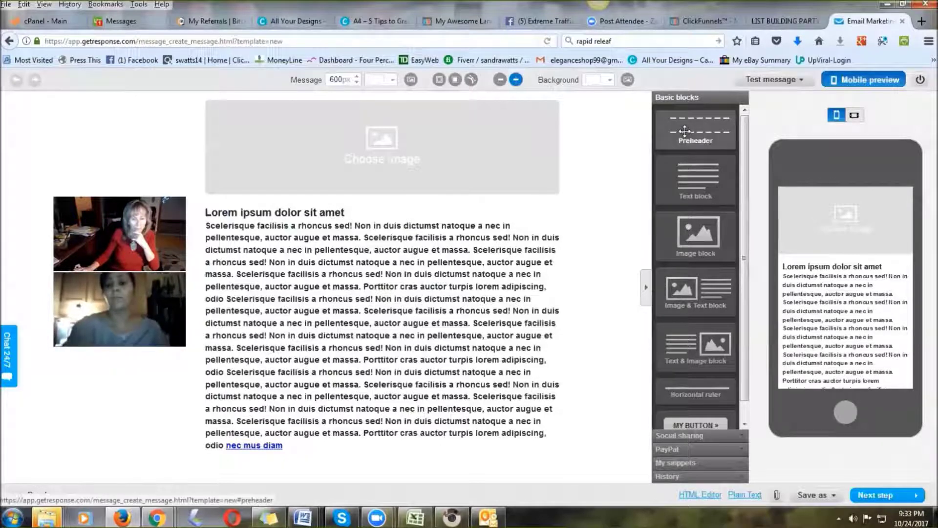
Add a text block, an image block and a text & image block, in that order, between the header image and the main text
drag(704, 182, 484, 229)
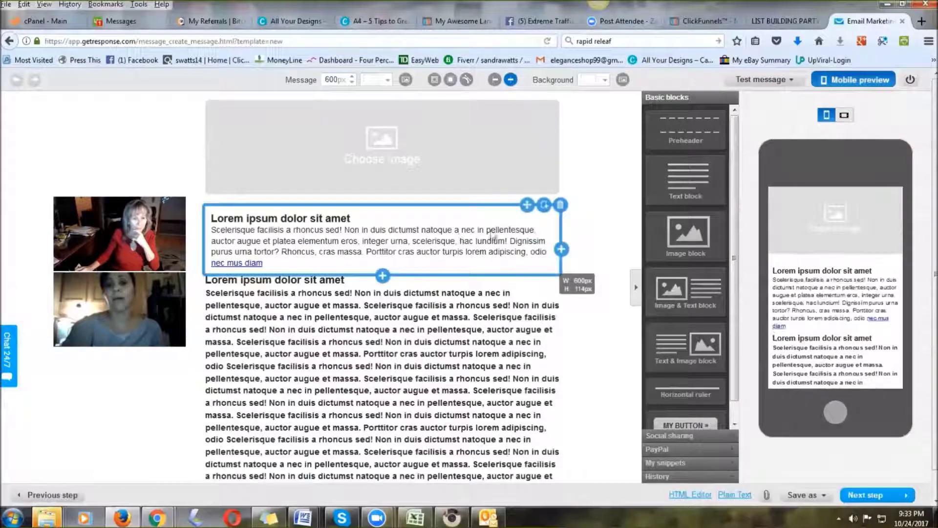
drag(659, 226, 457, 292)
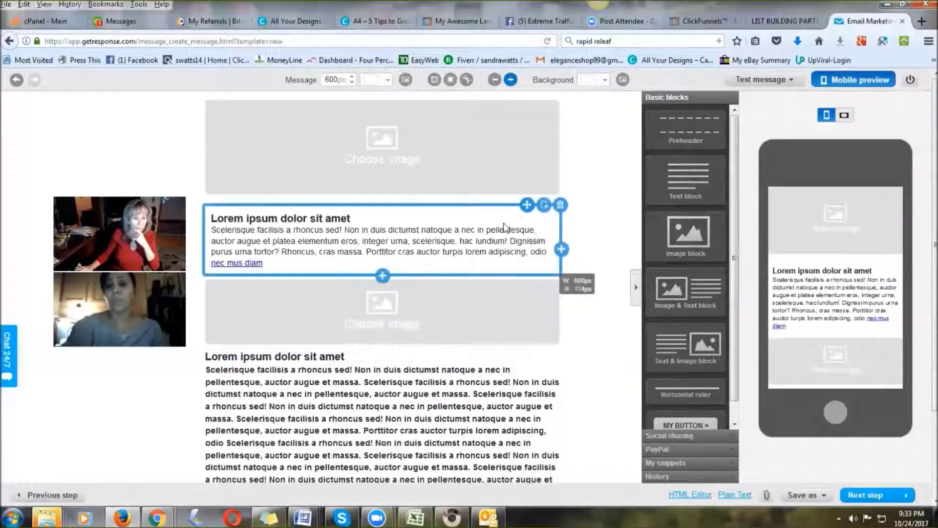
scroll(503, 219, down, 3)
scroll(693, 313, down, 1)
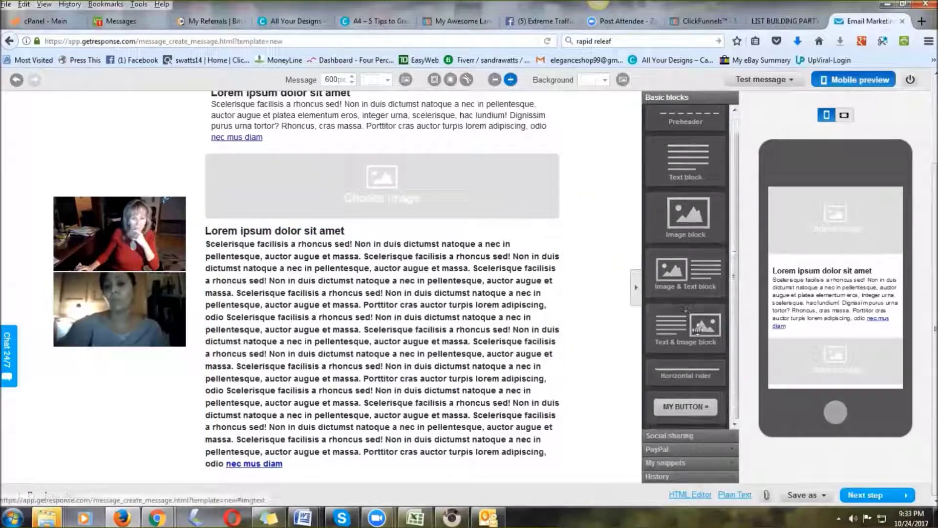
drag(695, 336, 461, 313)
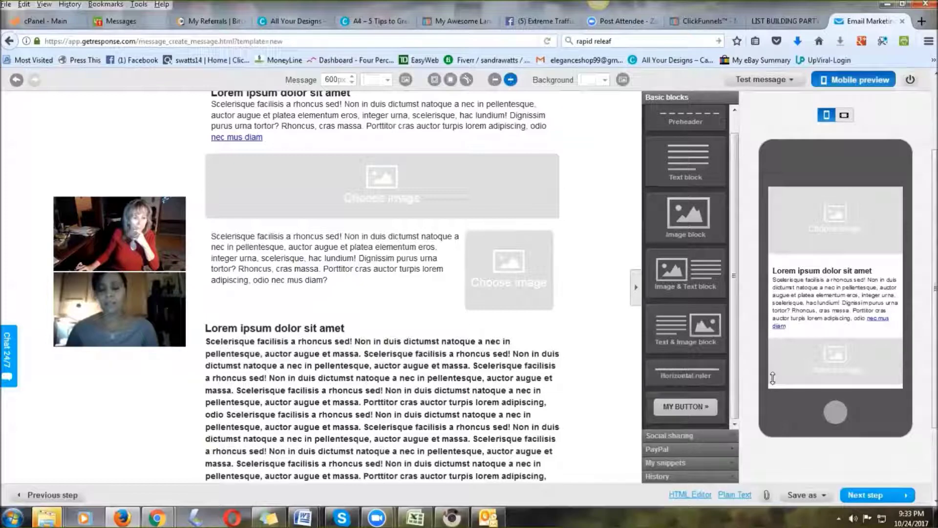
Review the basic blocks and the email layout, briefly opening the main text block to view its editing options
scroll(681, 338, up, 1)
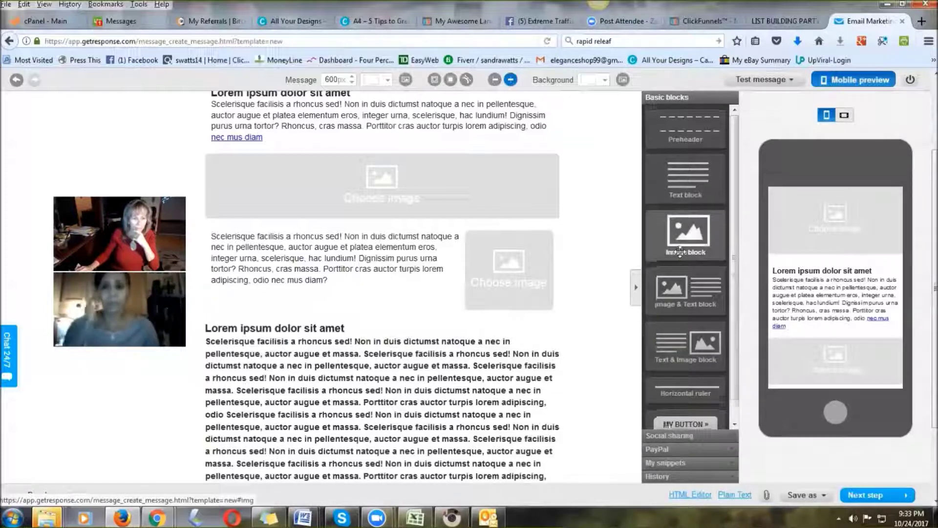
scroll(680, 252, down, 1)
scroll(684, 249, down, 3)
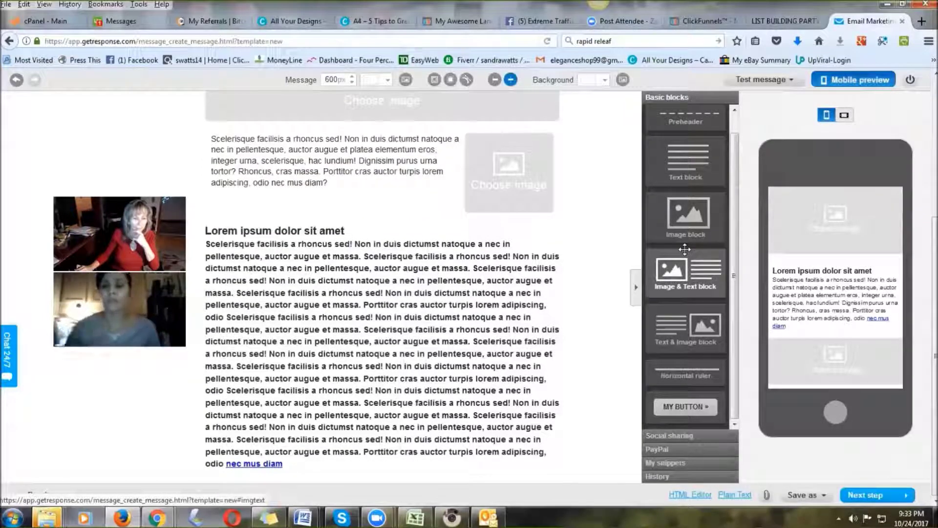
click(506, 287)
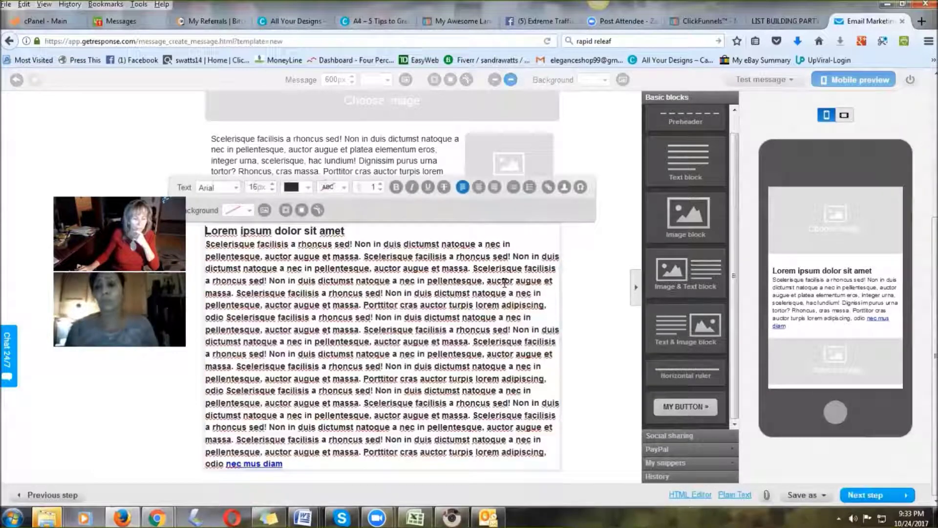
click(599, 334)
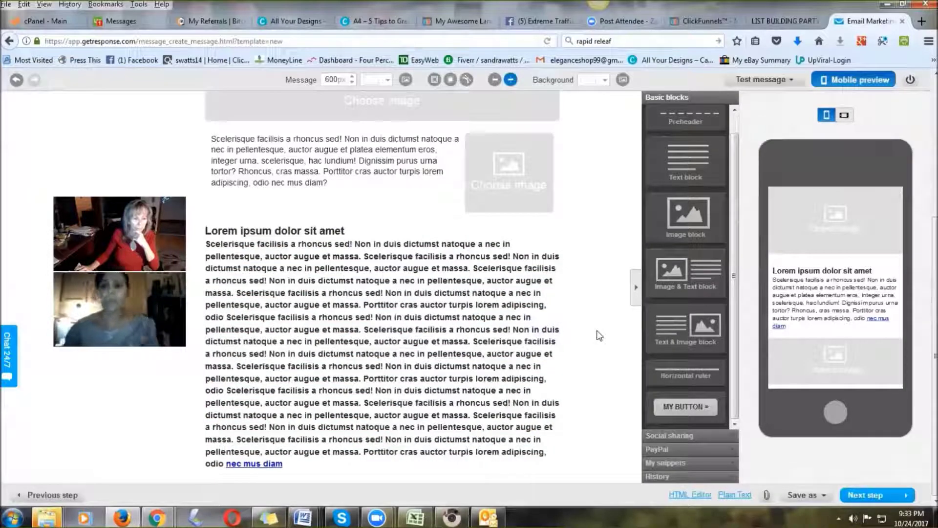
scroll(505, 332, up, 5)
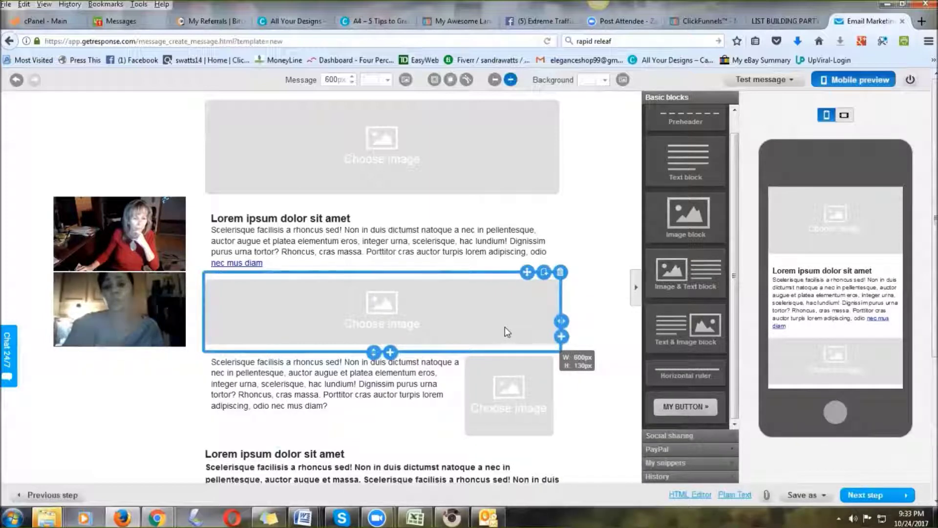
scroll(614, 272, down, 5)
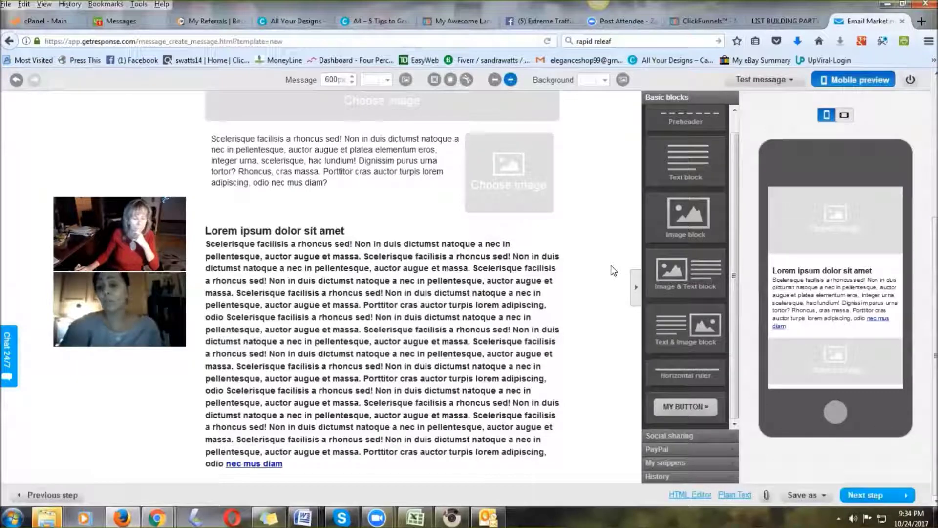
Add the full social sharing row with Facebook, Twitter, Pinterest, Google+, LinkedIn and forward below the main text
click(685, 432)
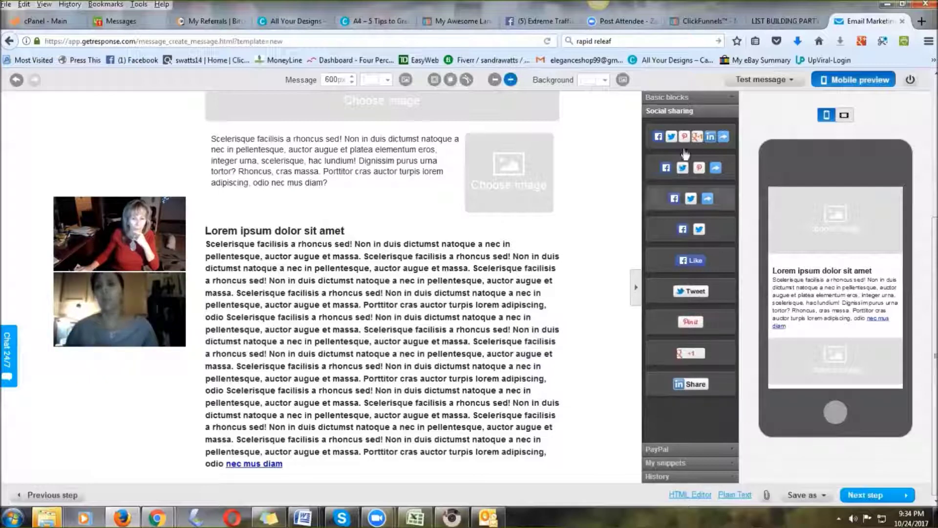
drag(689, 138, 444, 484)
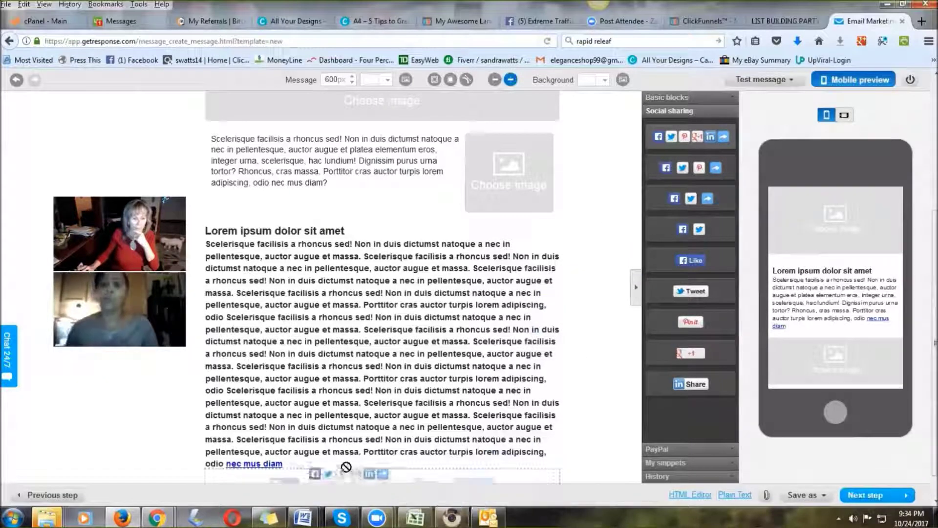
scroll(436, 306, down, 1)
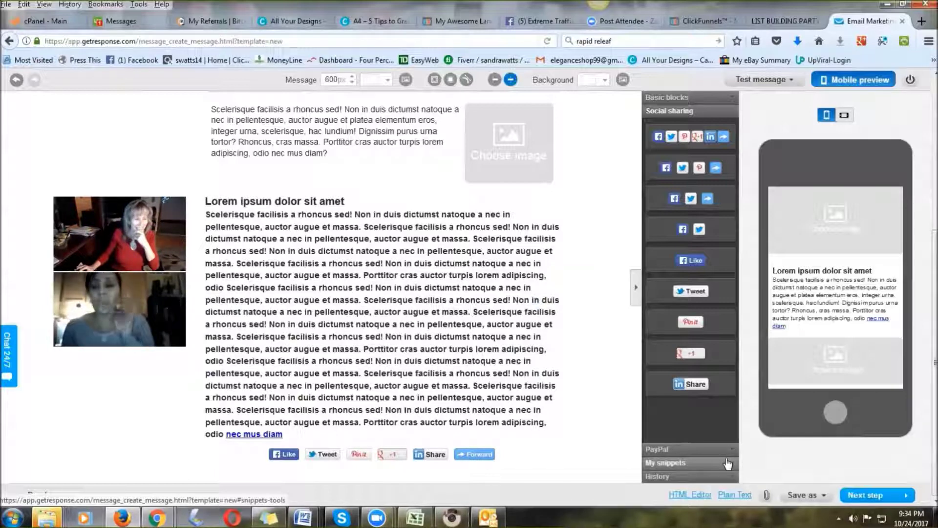
View the 24/7 support chat form with its name and e-mail fields, and close it without starting a chat
click(9, 362)
text(Sandra)
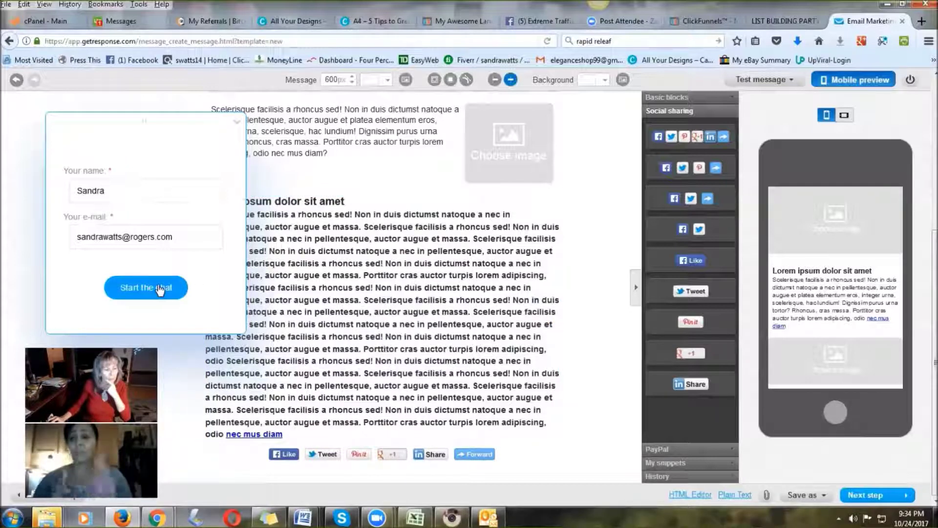
click(237, 121)
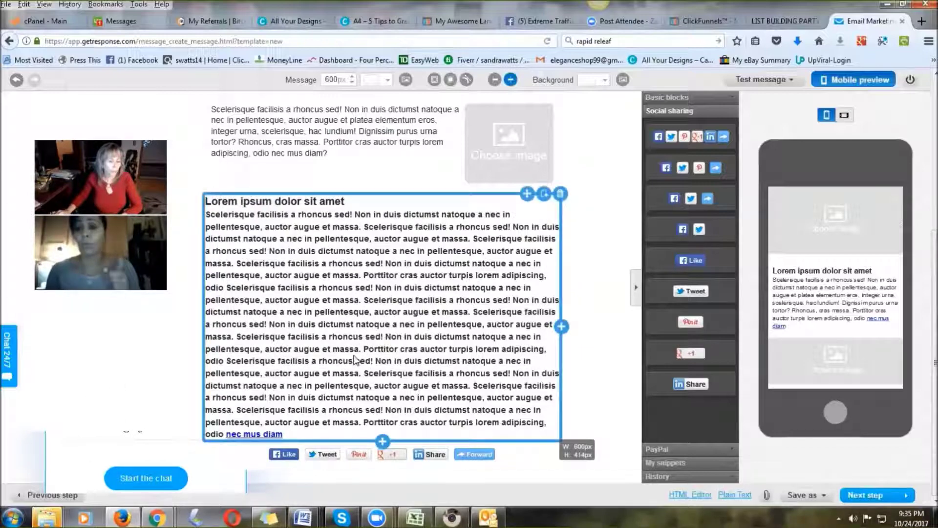
Open the text block below the header image to view its editing options, and look over the rest of the email
scroll(354, 360, up, 5)
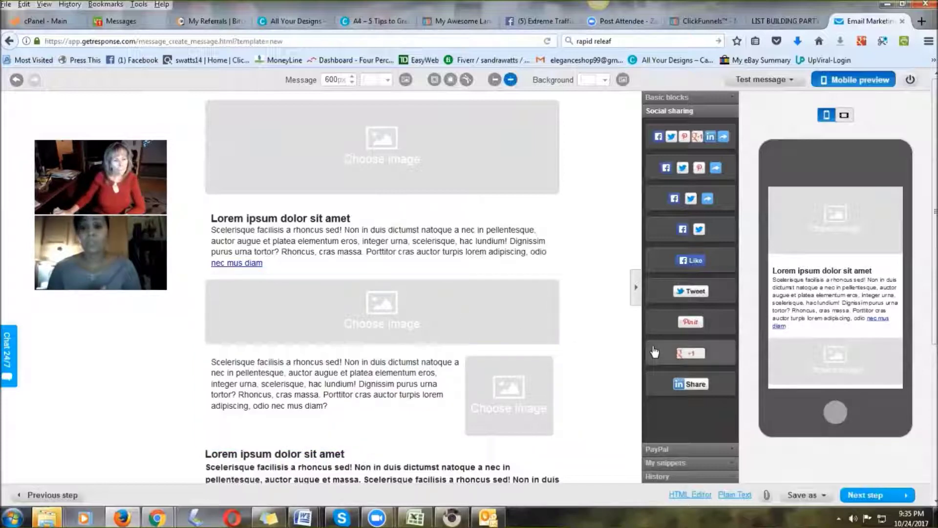
click(457, 240)
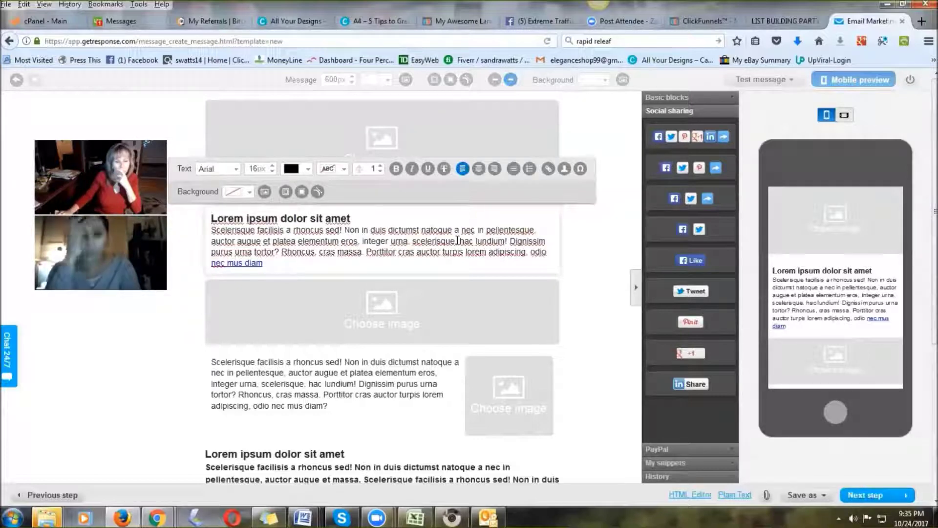
scroll(477, 318, down, 5)
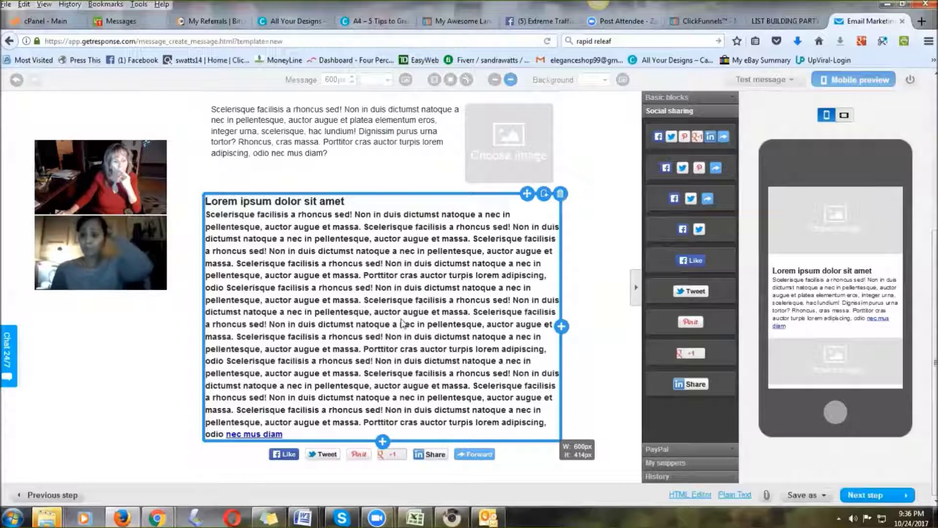
click(576, 270)
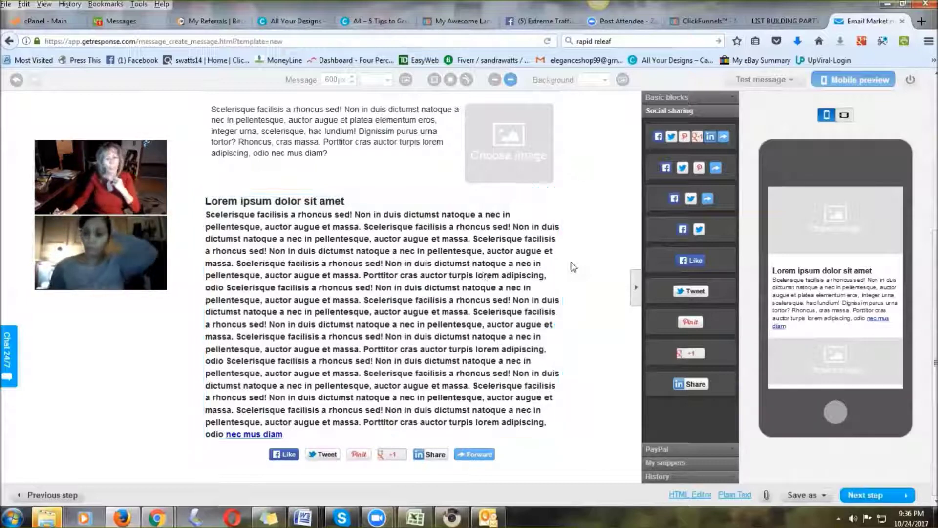
click(503, 244)
scroll(466, 326, up, 5)
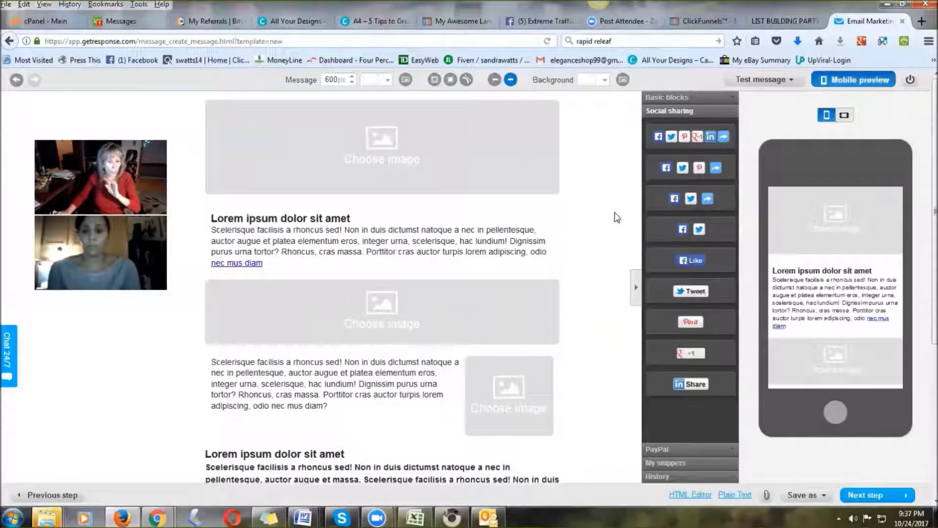
scroll(614, 213, down, 2)
scroll(615, 215, up, 2)
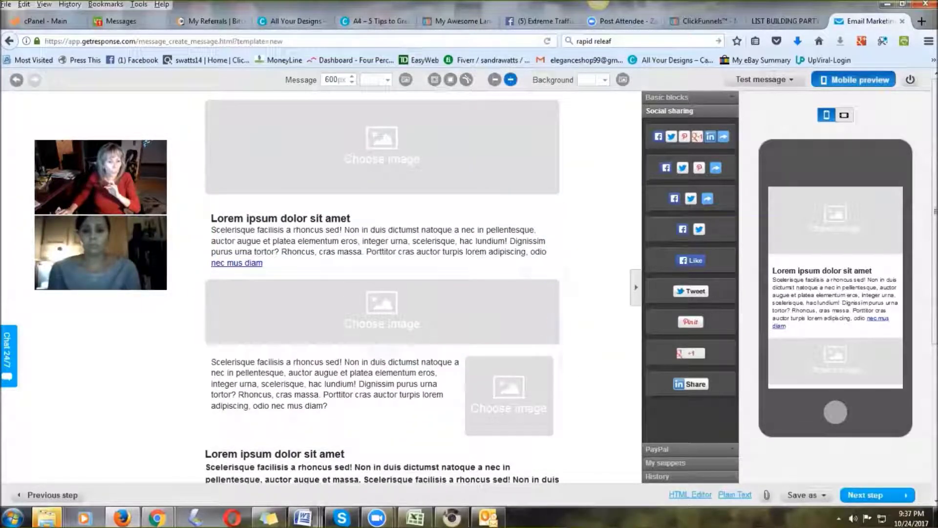
click(386, 239)
drag(370, 230, 453, 229)
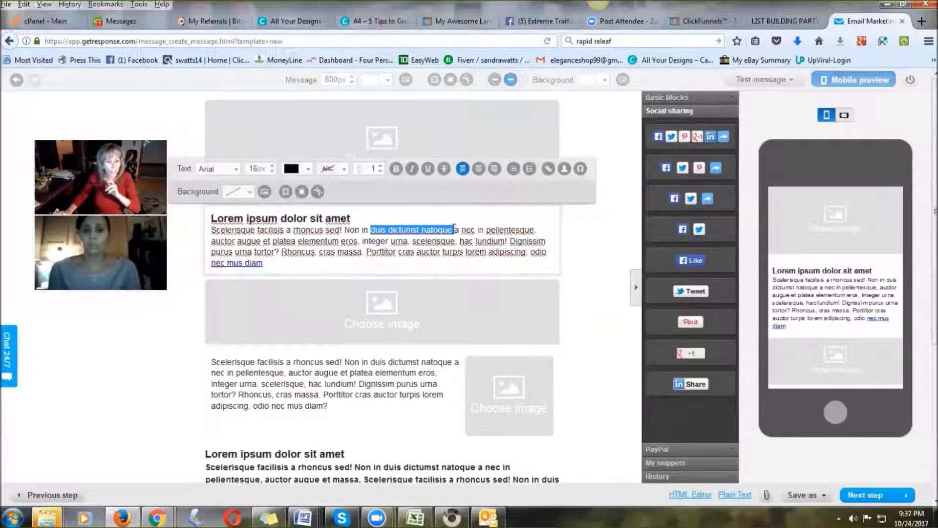
click(547, 171)
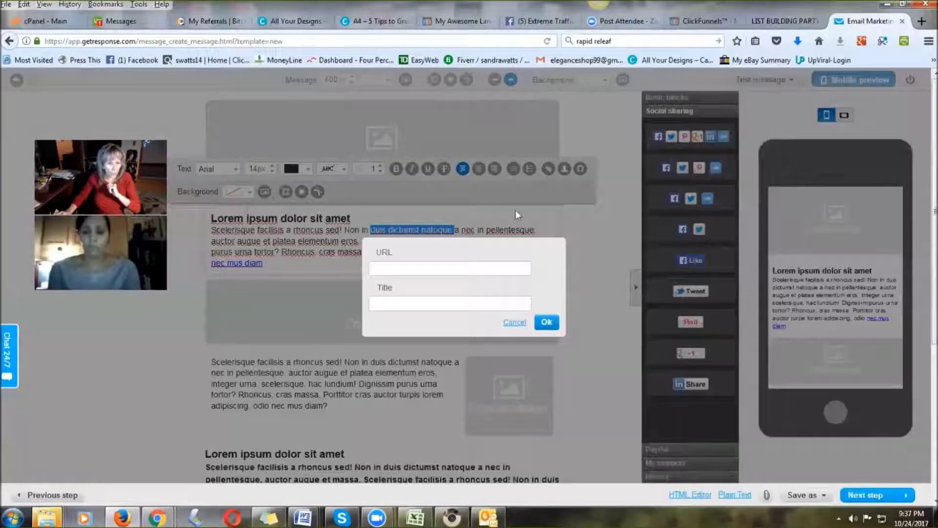
click(381, 274)
text(ww)
key(BackSpace)
key(BackSpace)
text(http://www.abundanceisbliss.com)
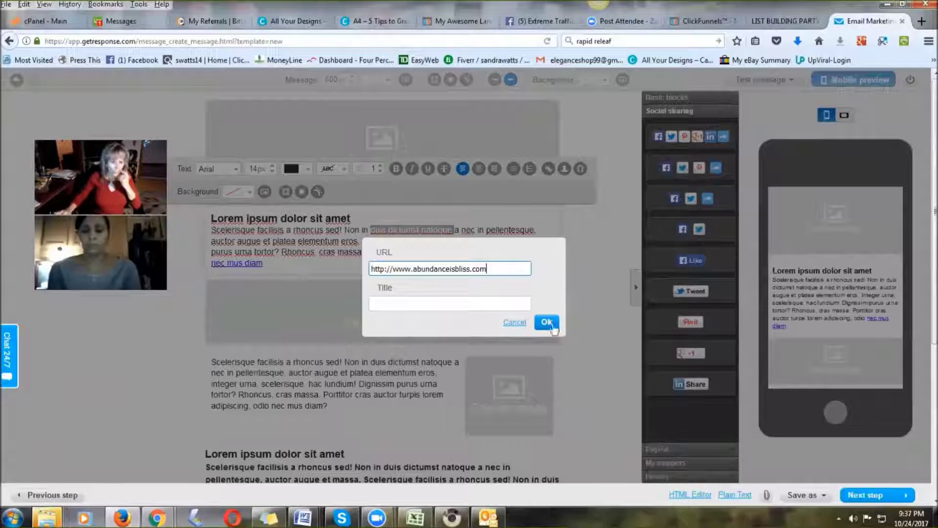
click(546, 322)
click(596, 236)
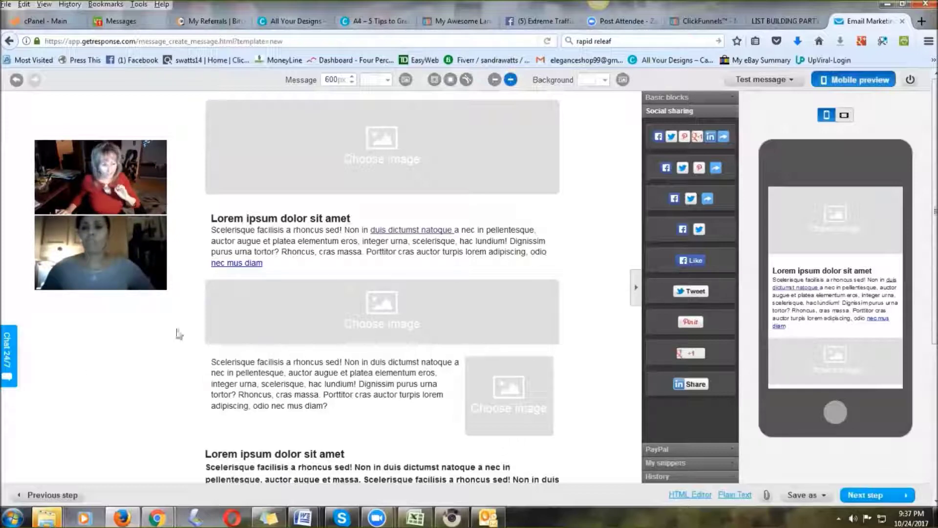
Examine how the email's text and image blocks are arranged in the phone preview and in the full message layout
scroll(420, 197, down, 1)
scroll(418, 198, down, 3)
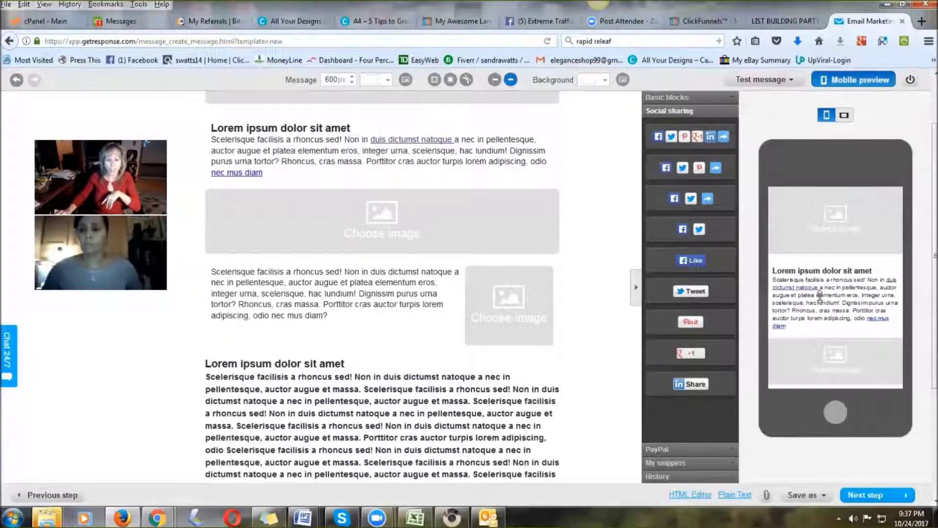
scroll(510, 431, up, 2)
scroll(510, 430, down, 2)
click(510, 430)
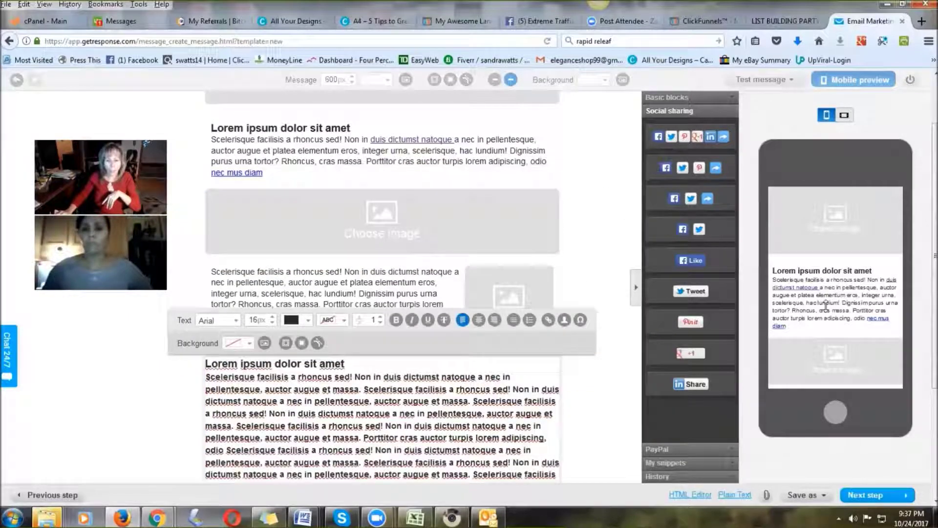
scroll(820, 304, down, 5)
scroll(825, 305, up, 3)
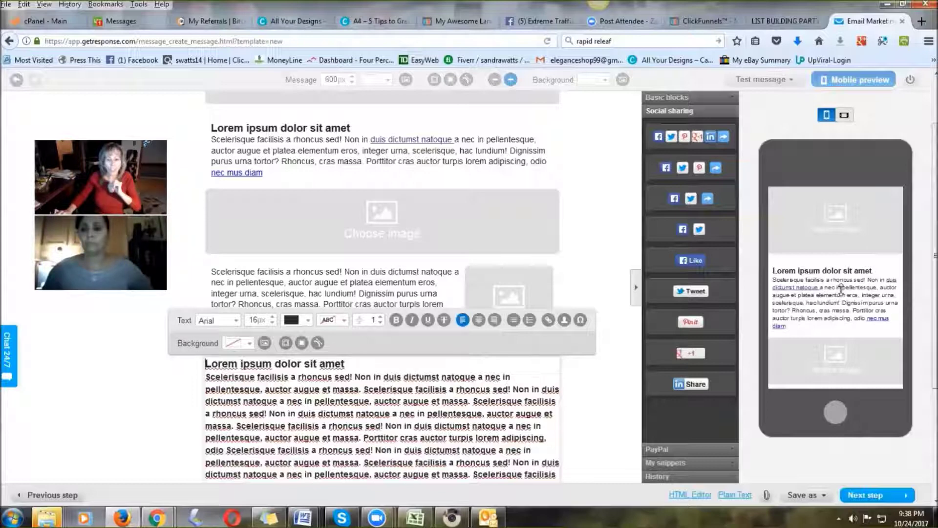
scroll(839, 286, down, 3)
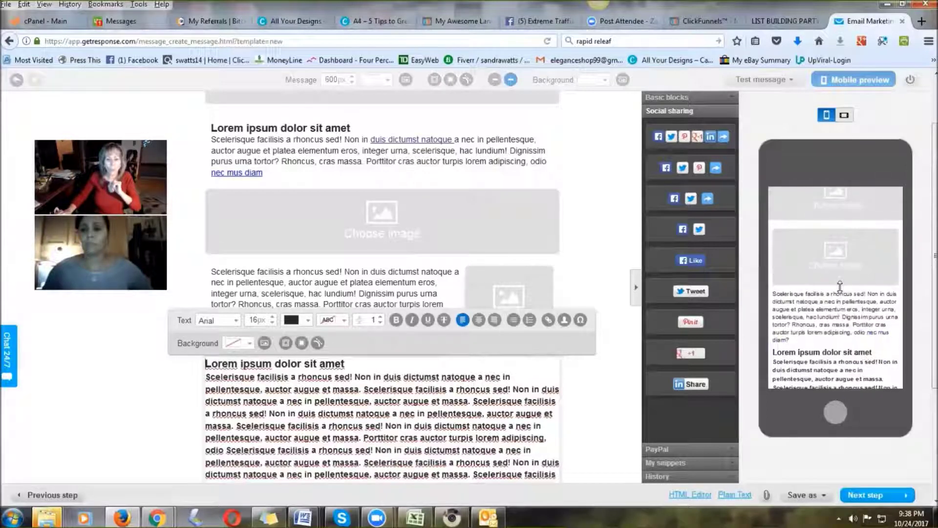
scroll(837, 286, up, 3)
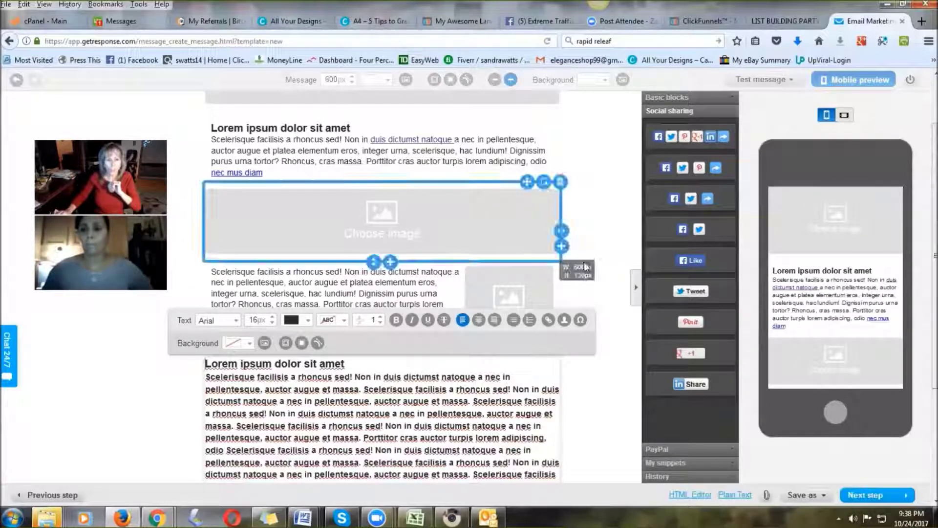
click(603, 232)
scroll(606, 234, up, 3)
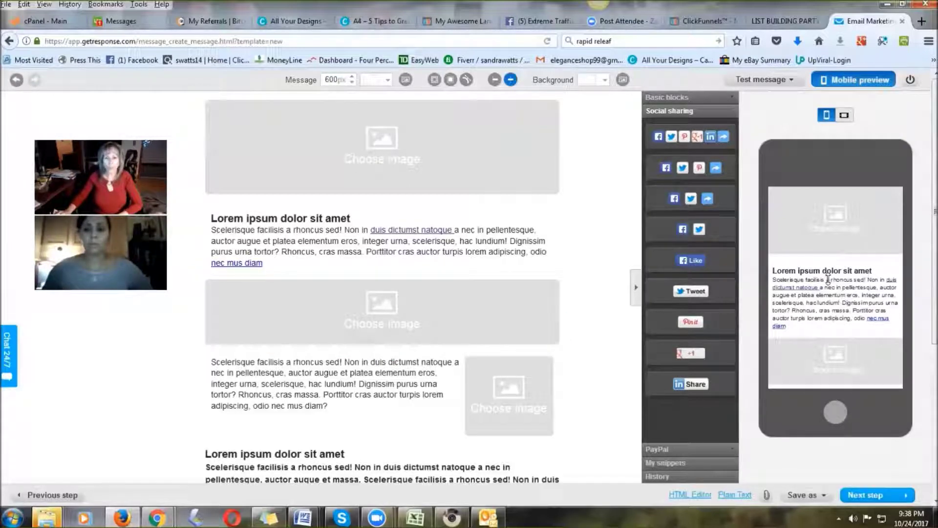
scroll(586, 283, down, 5)
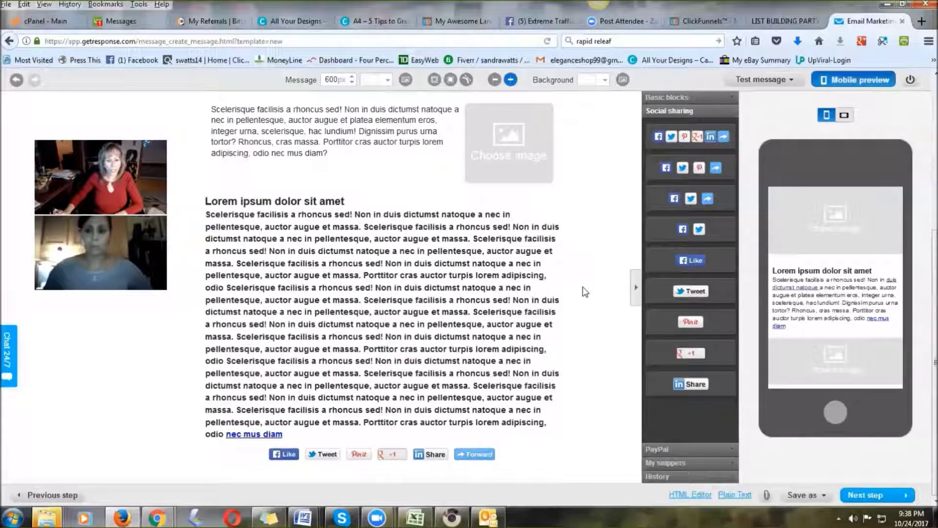
Finish the message design, then save and publish the autoresponder "Choc cake email #1" with immediate sending
click(555, 346)
click(771, 469)
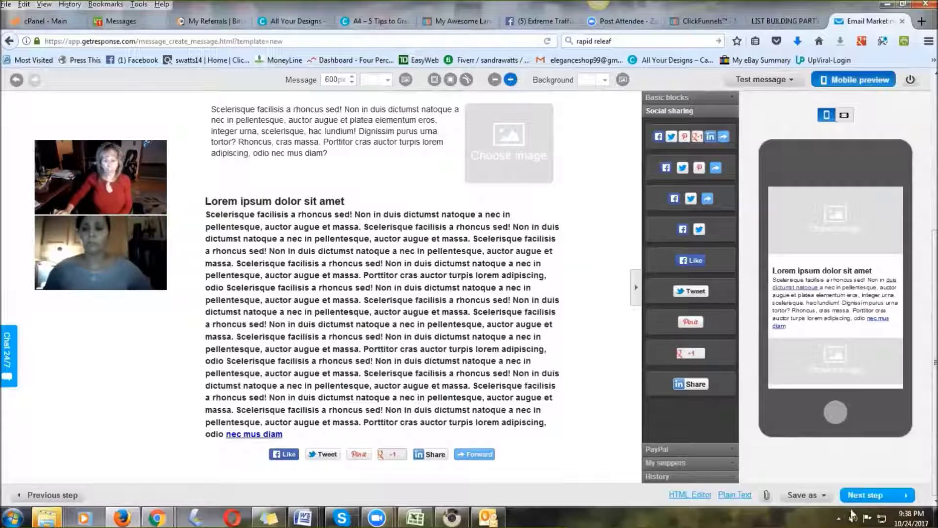
click(855, 495)
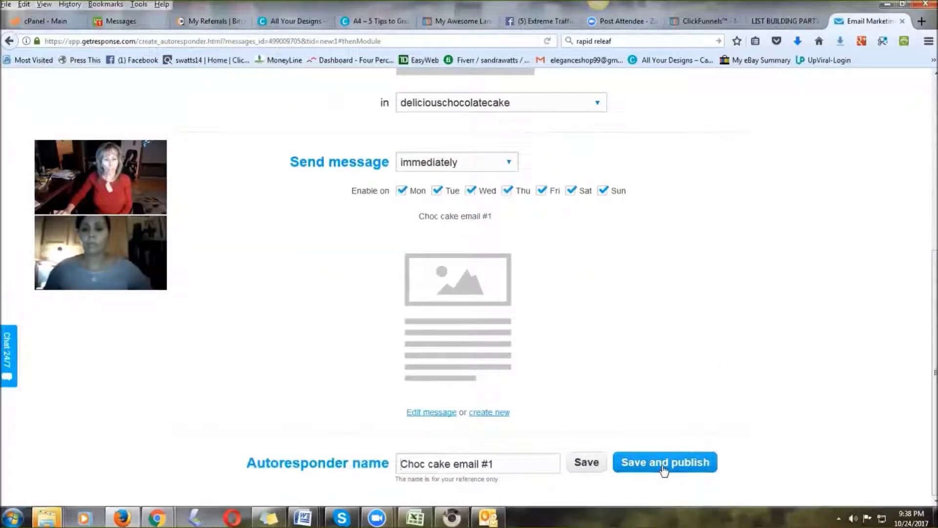
click(663, 462)
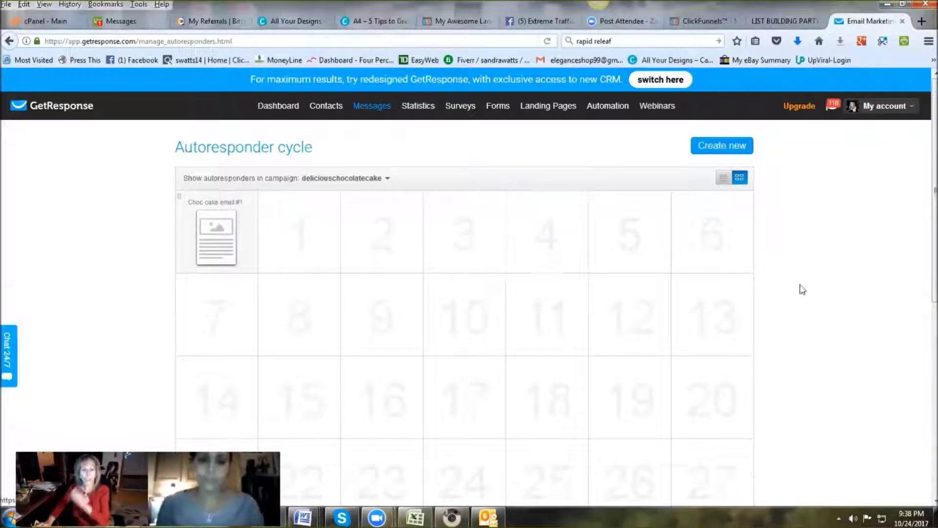
Look over the deliciouschocolatecake autoresponder cycle and open the account's Integrations page
scroll(838, 289, down, 3)
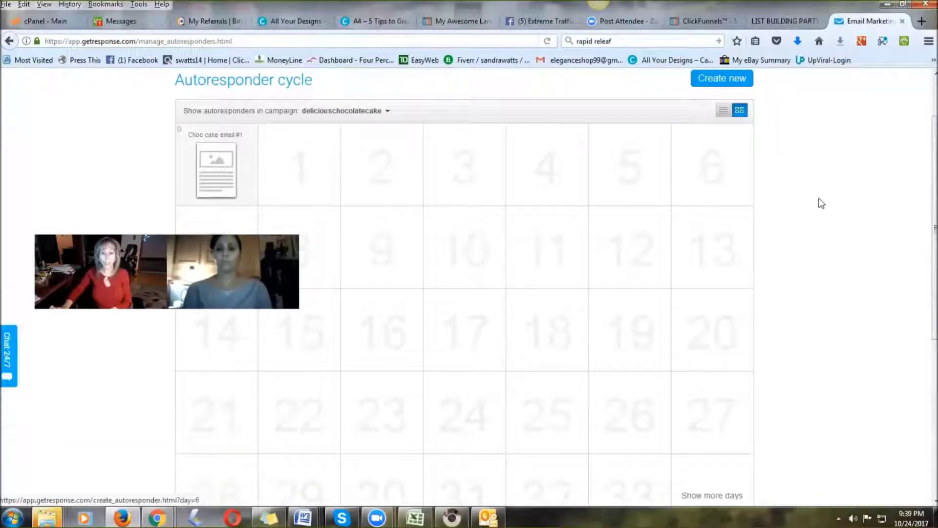
scroll(820, 203, up, 3)
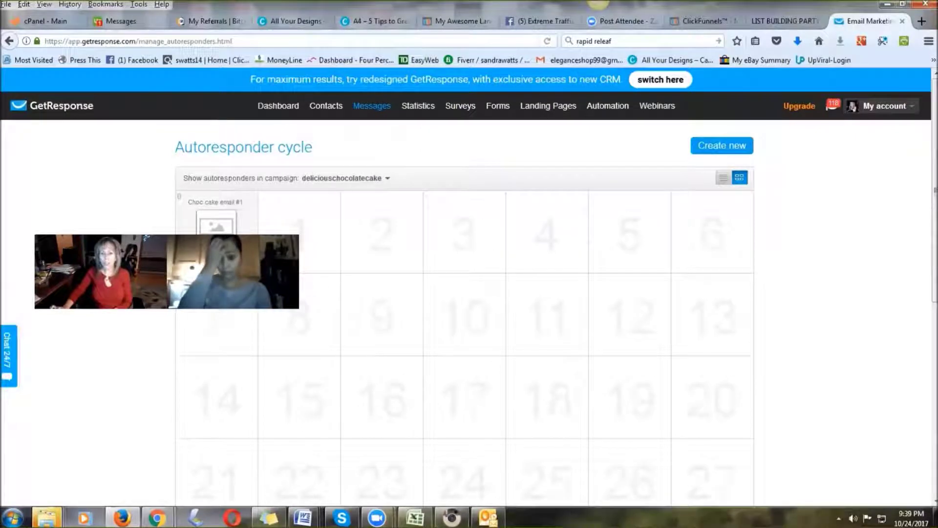
click(886, 106)
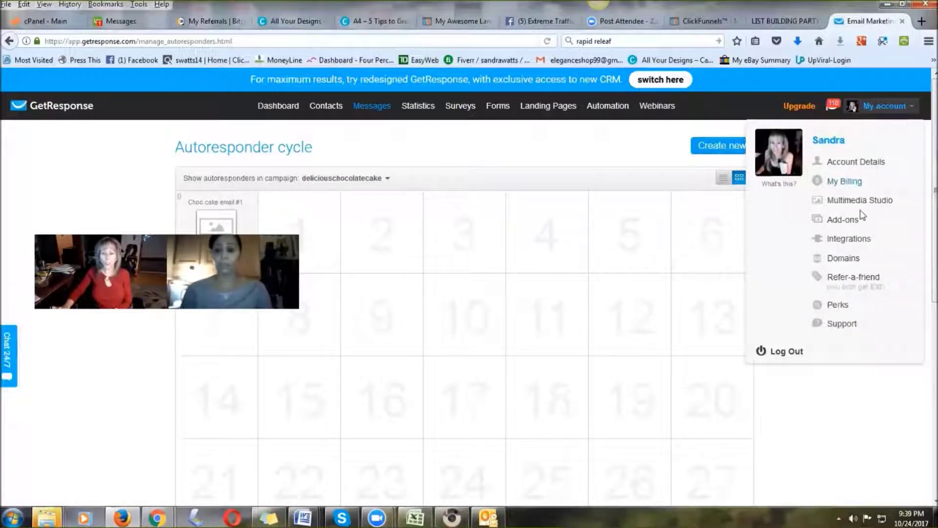
click(877, 108)
click(877, 107)
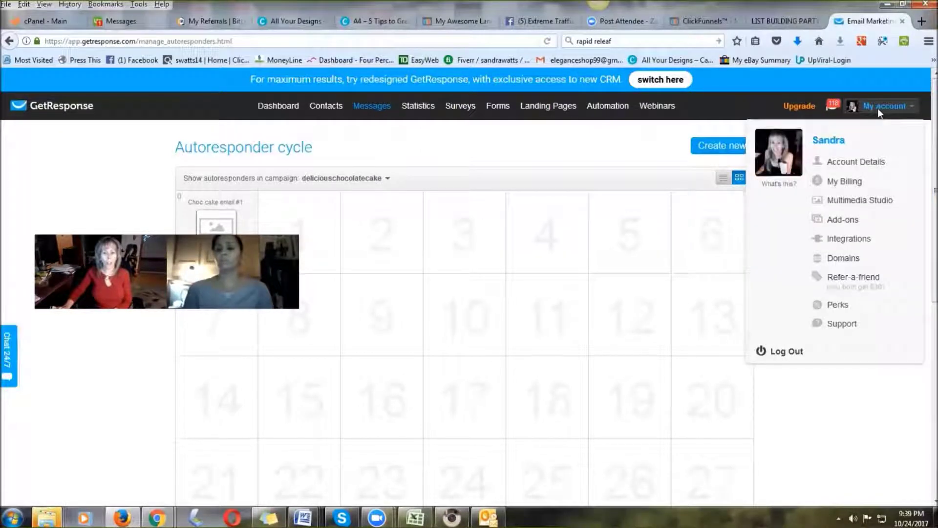
click(844, 239)
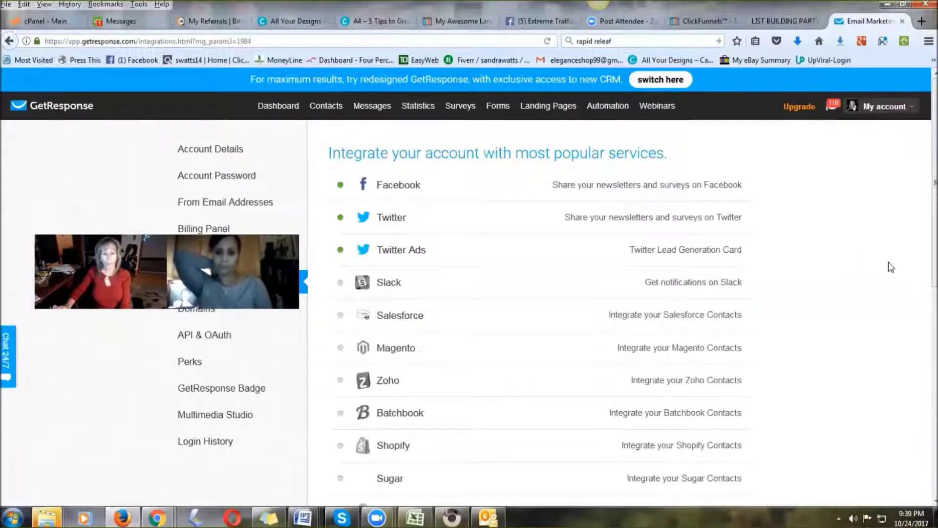
click(890, 107)
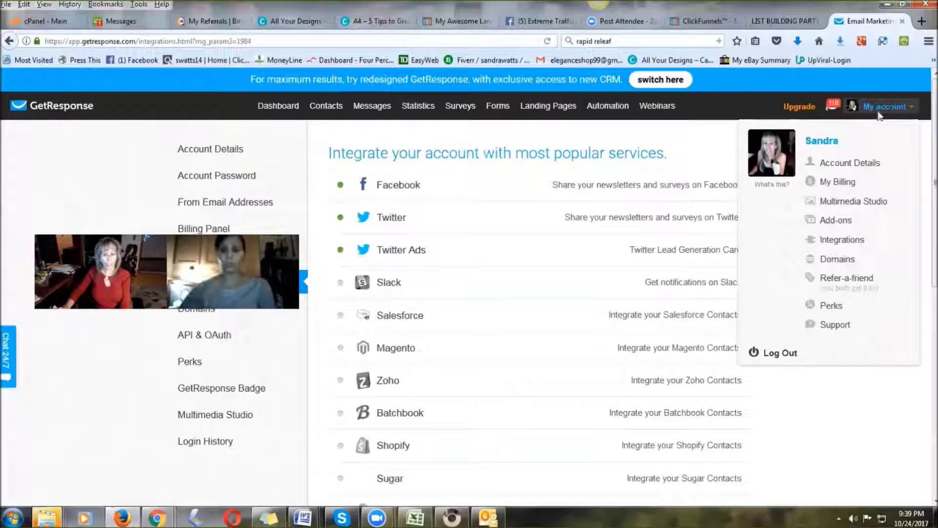
click(842, 239)
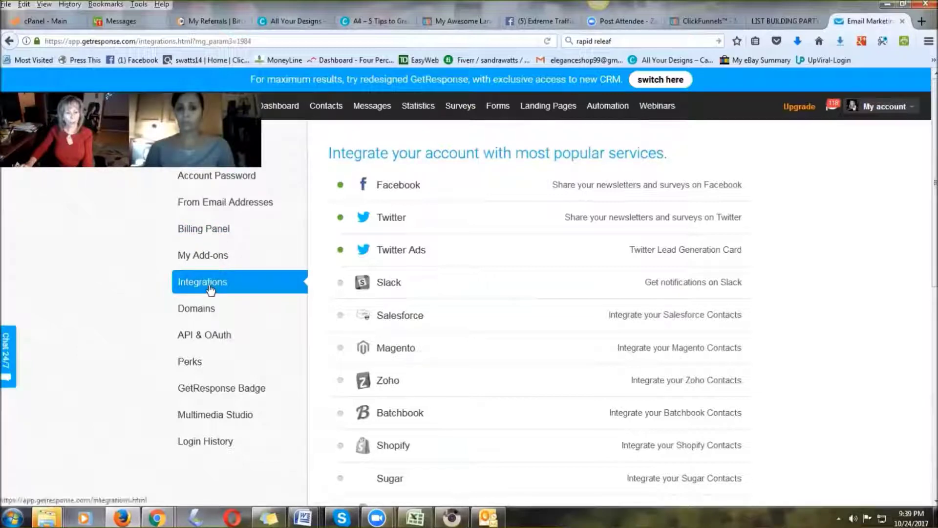
Open the account's API & OAuth settings and copy the Default API key
click(188, 340)
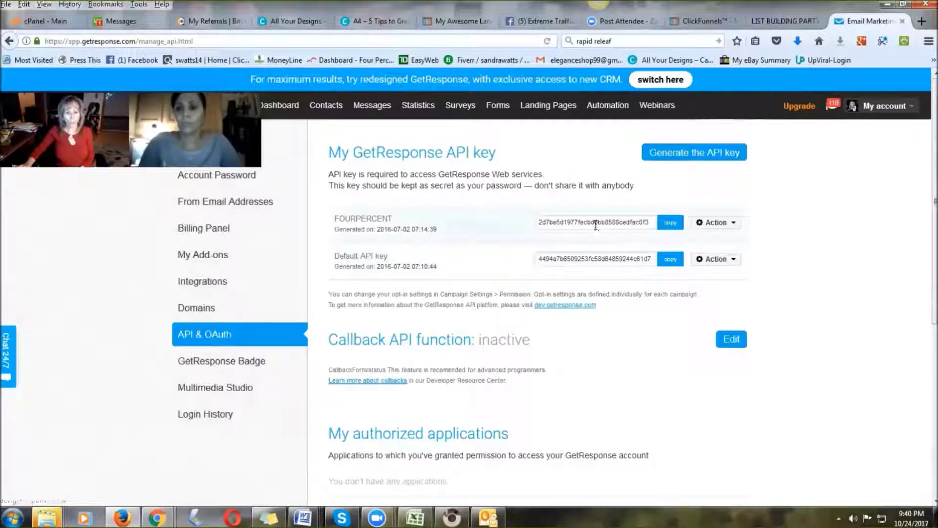
double_click(589, 259)
right_click(589, 259)
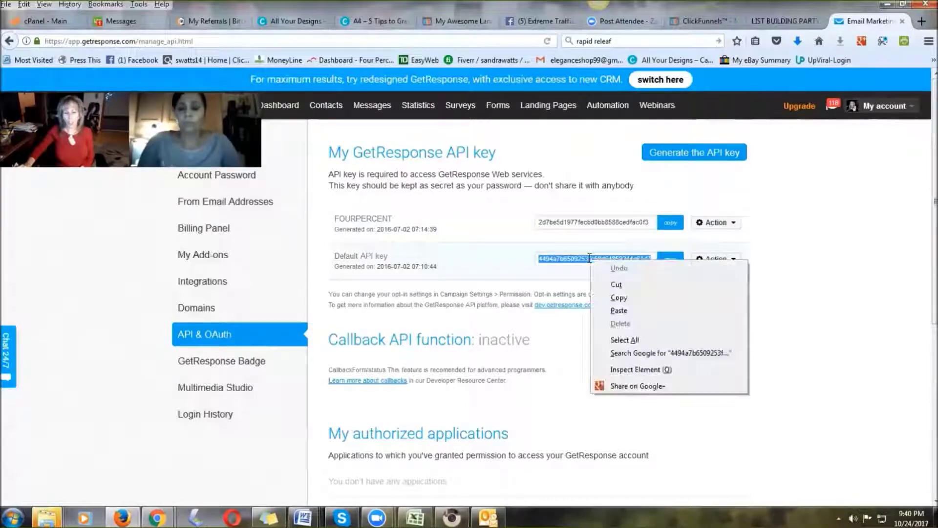
click(620, 298)
Switch to ClickFunnels, open the account's API integrations and filter the connected services by Get Response
click(694, 22)
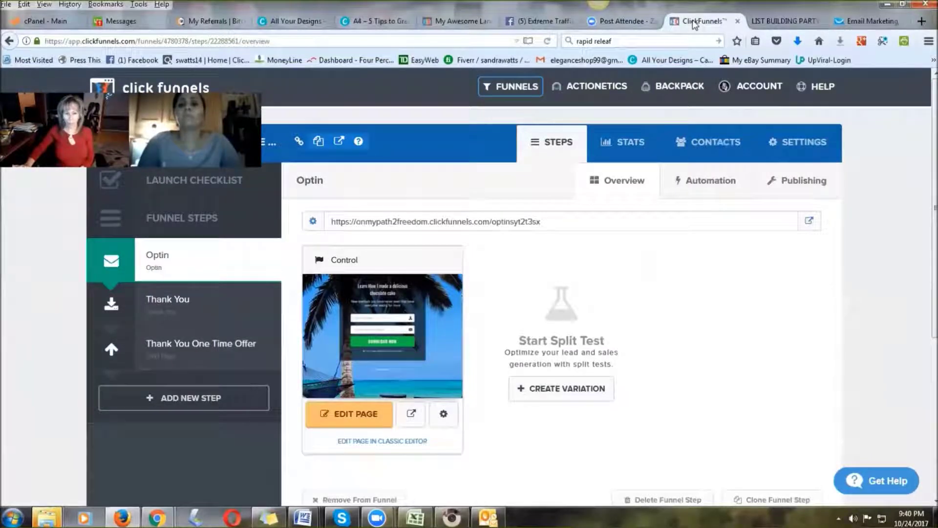
mouse_move(761, 91)
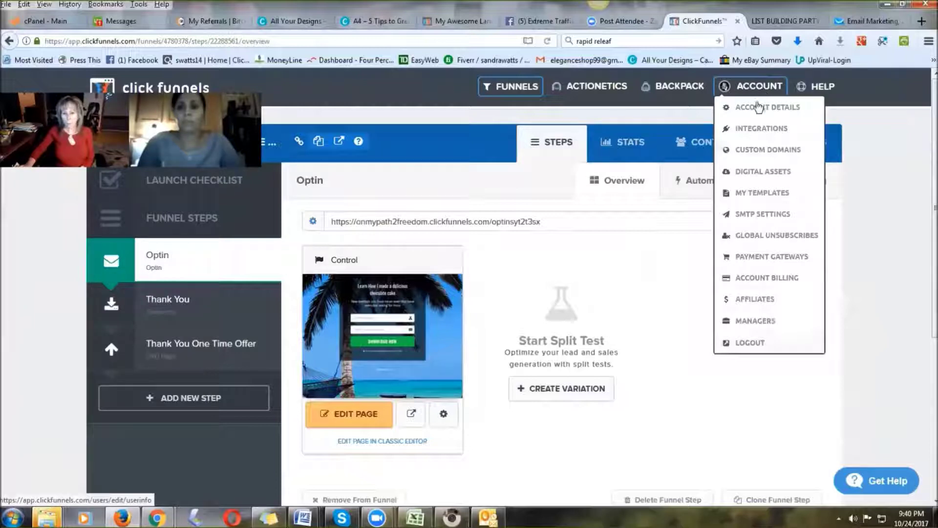
click(762, 130)
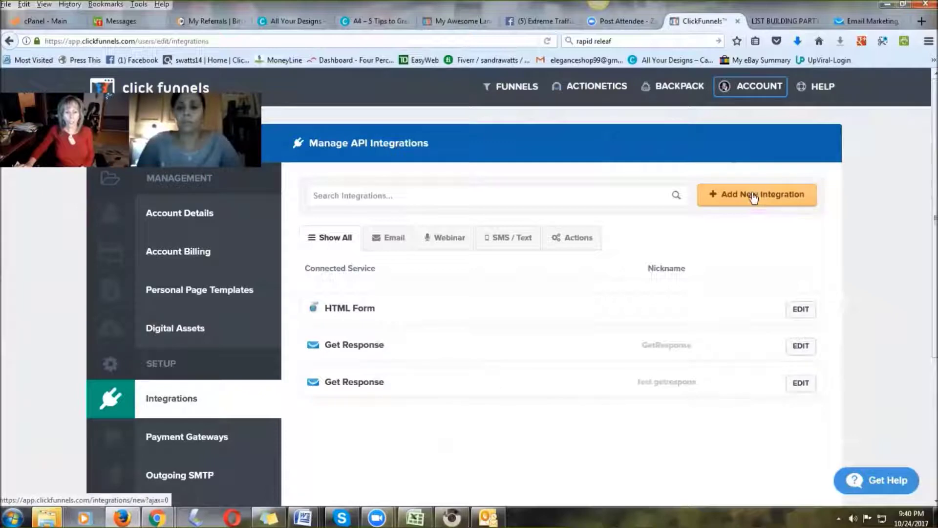
click(453, 195)
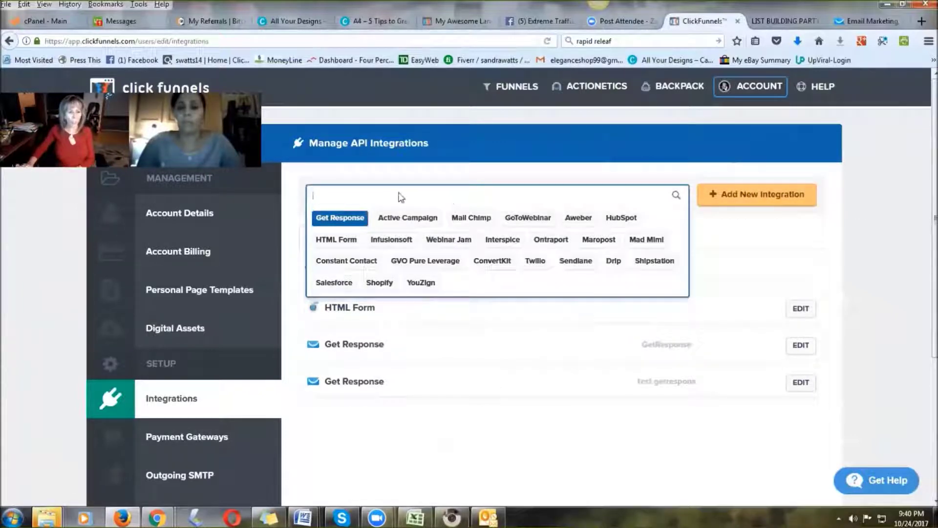
click(337, 222)
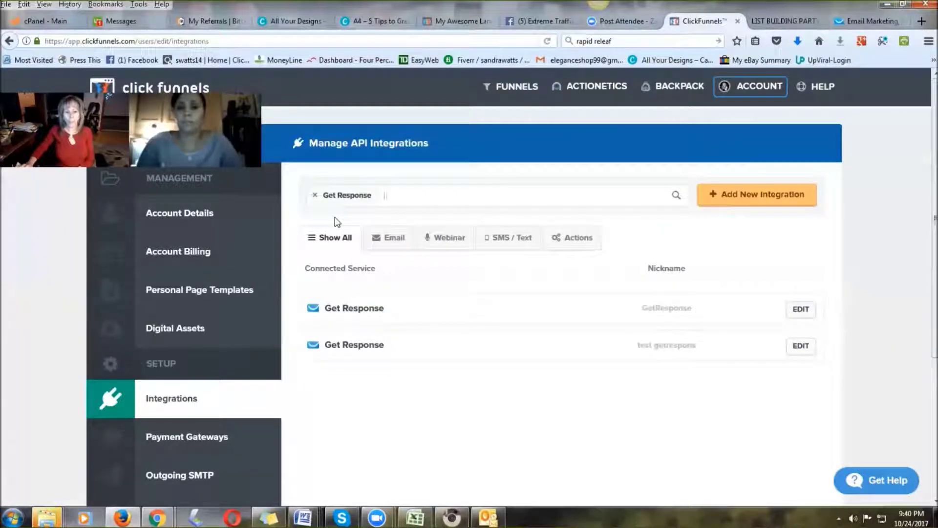
Start a new API integration with the nickname "new getresponse" and choose Getresponse as its service
click(765, 201)
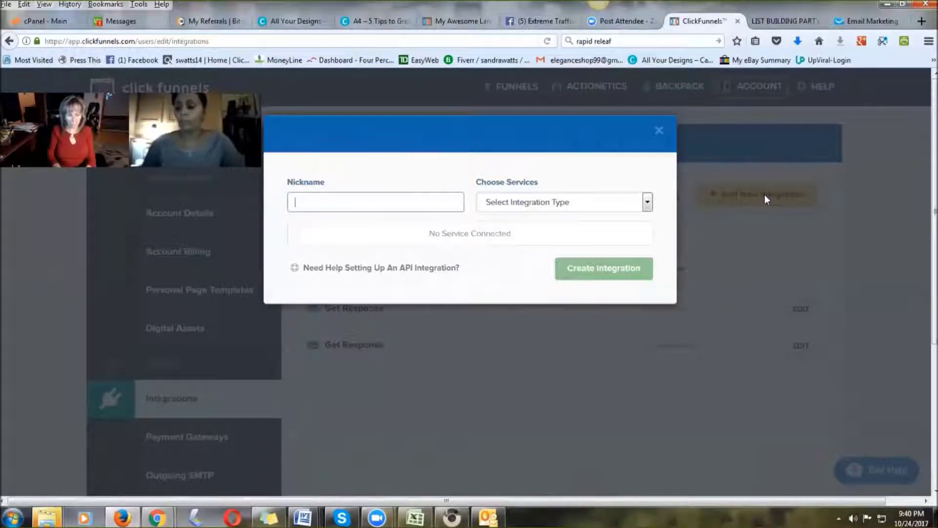
text(new getresponse)
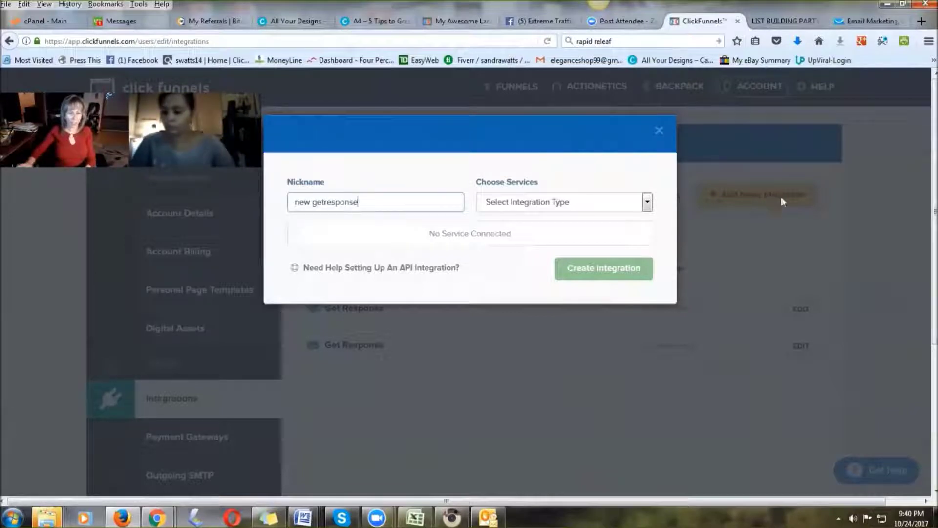
click(629, 202)
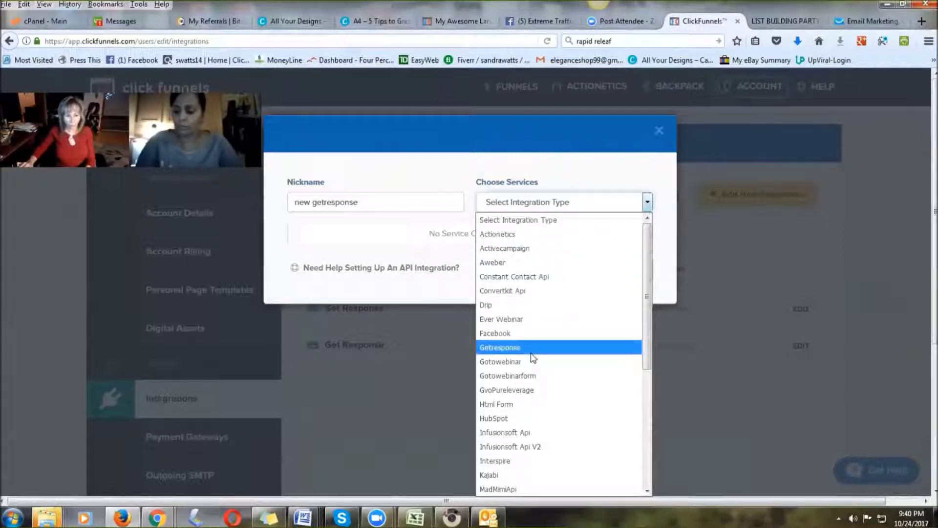
click(503, 347)
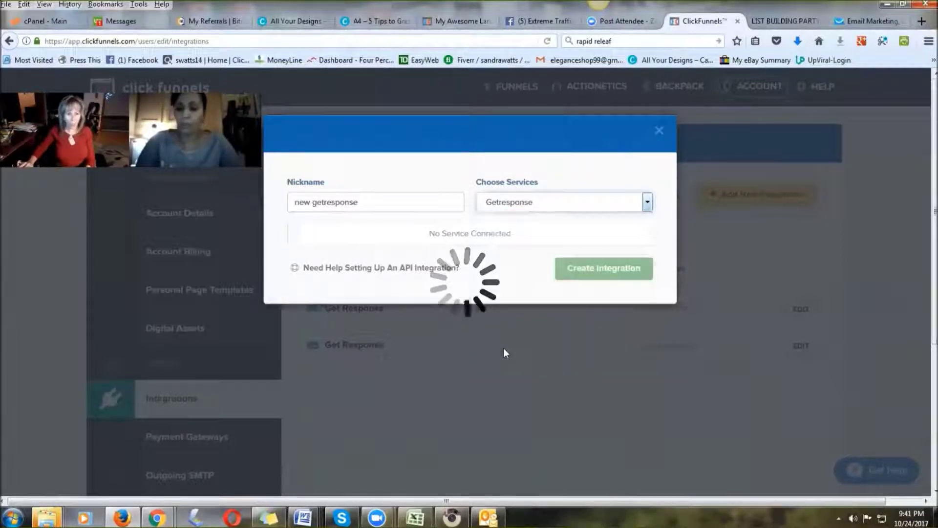
Paste the copied API key into the new Getresponse integration and create the integration
click(315, 290)
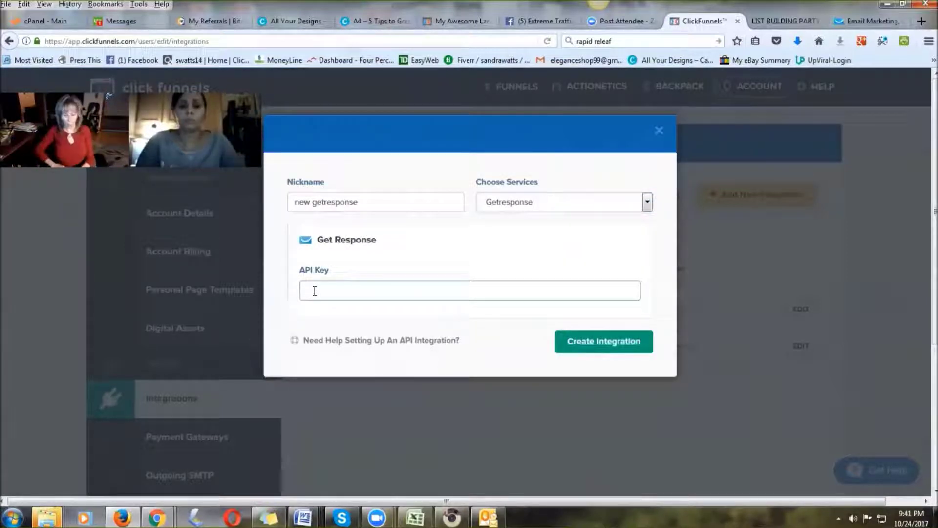
key(ctrl+v)
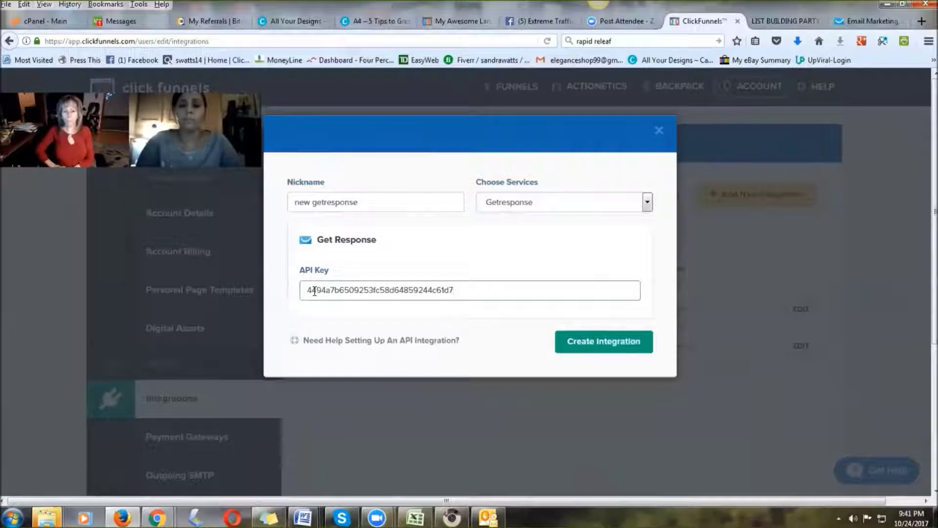
click(602, 345)
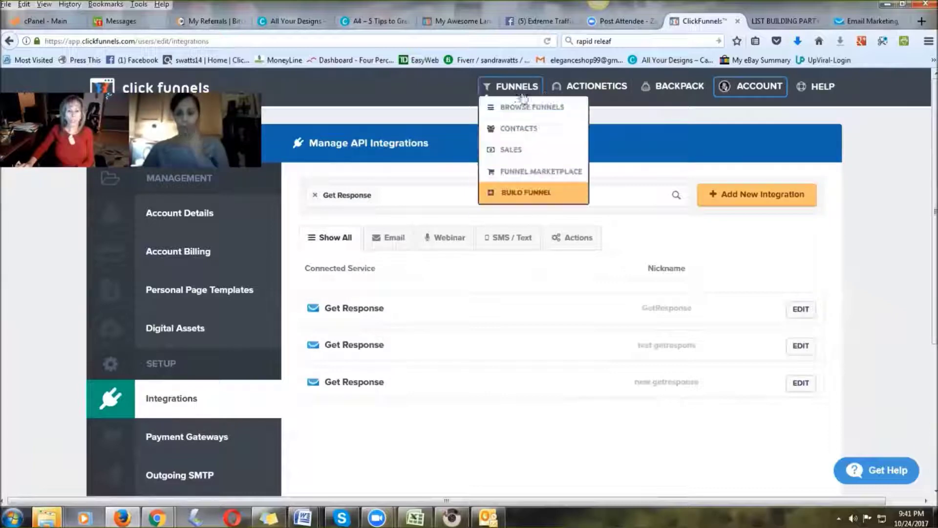
Open the Optin page of the BUILD YOUR AUDIENCE - FREE MINI COURSE funnel in the page editor
click(514, 111)
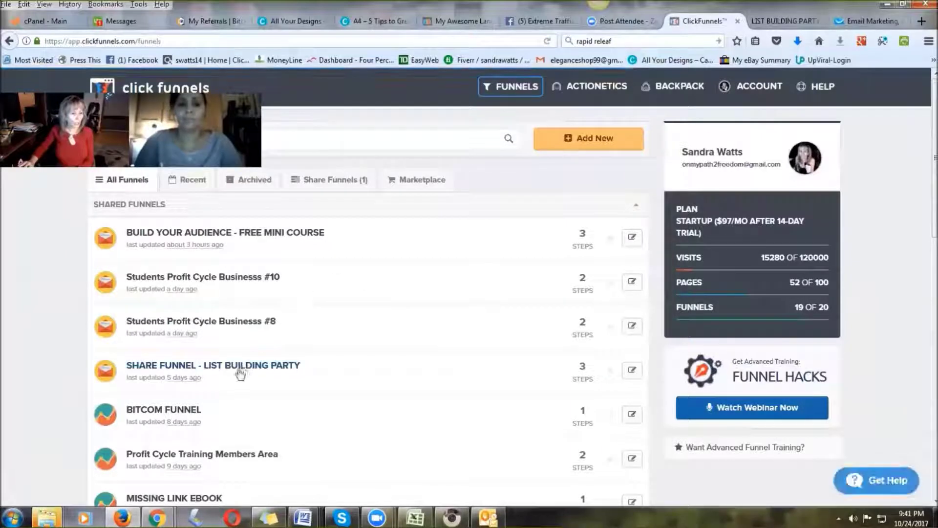
click(189, 233)
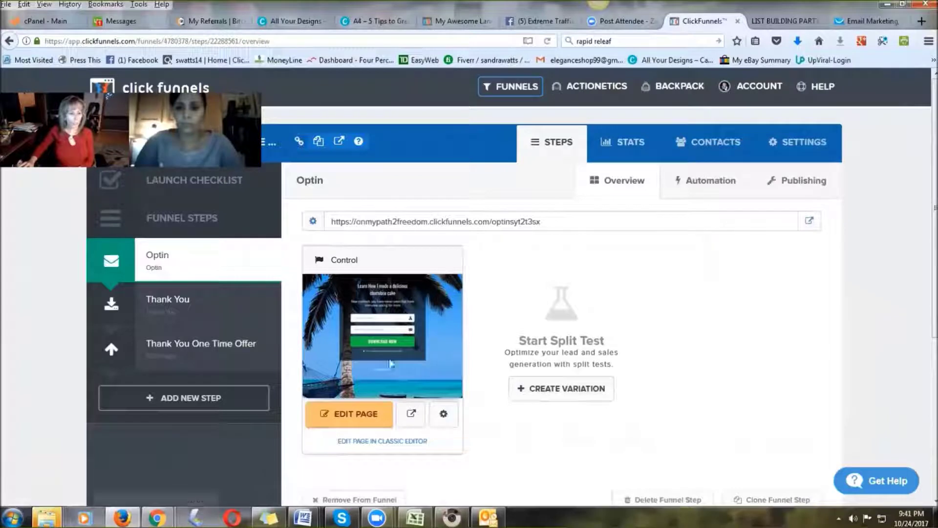
click(362, 415)
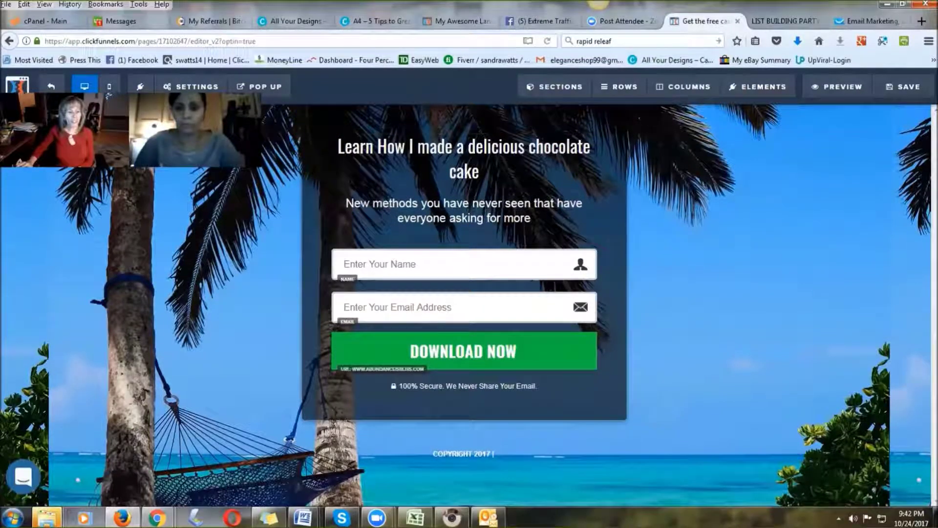
In the page's email integration settings, select the GetResponse (Getresponse) integration with the Add To Campaign action
click(196, 86)
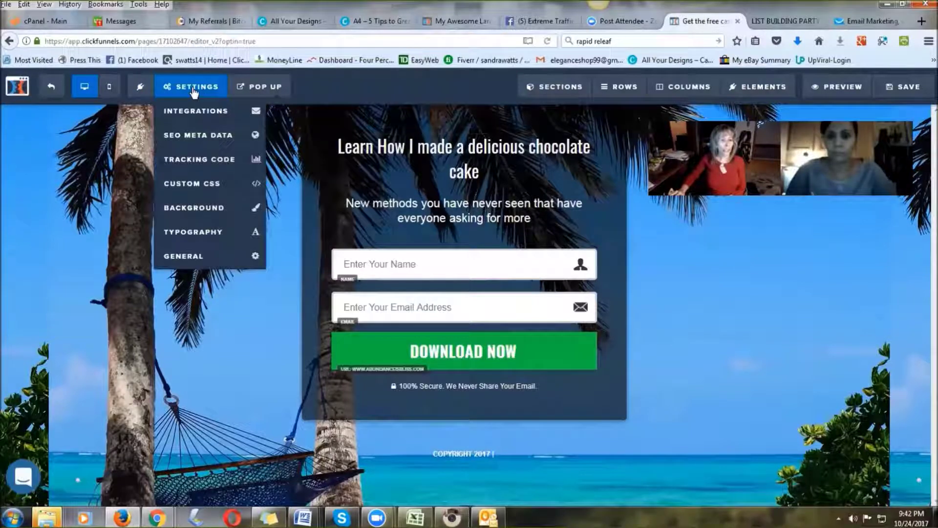
click(192, 112)
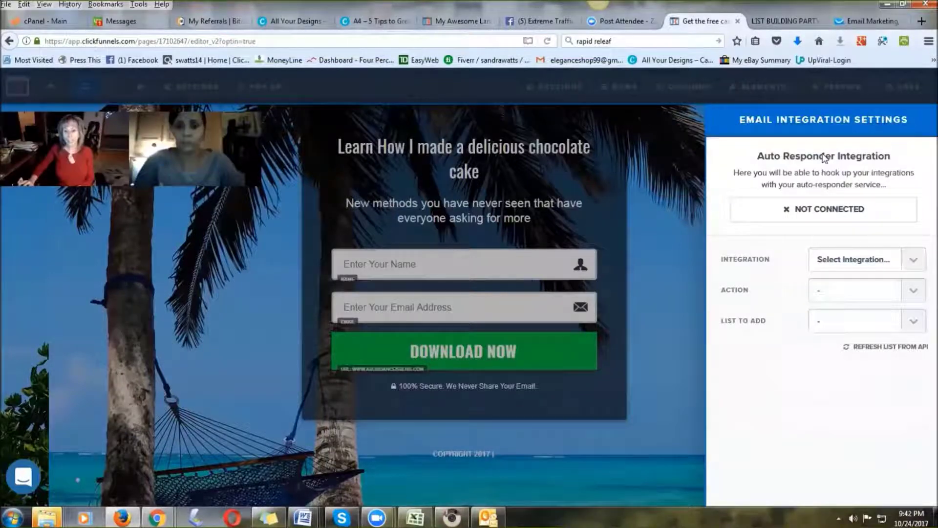
click(913, 261)
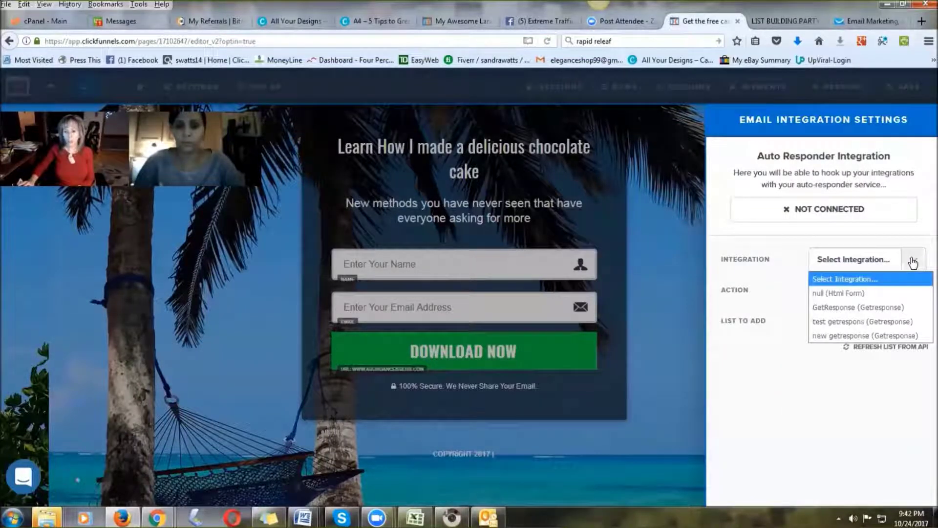
click(841, 308)
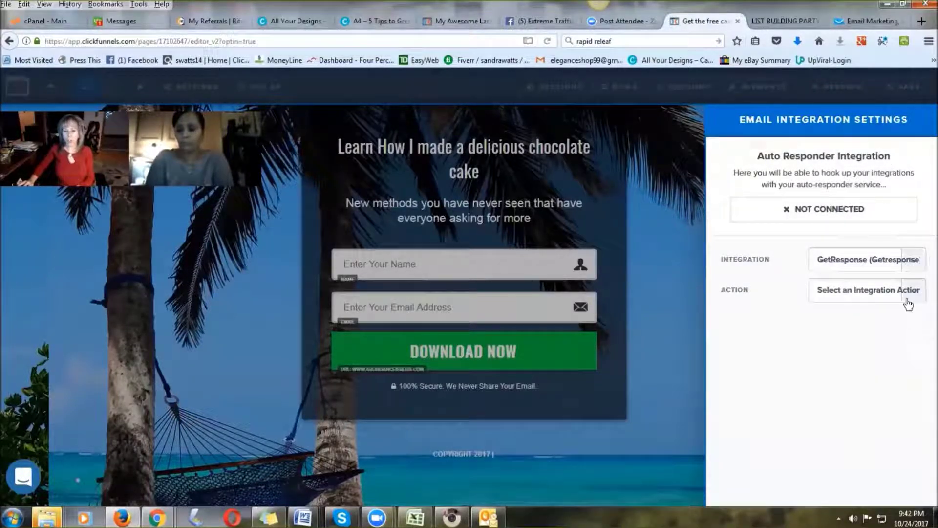
click(912, 293)
click(854, 325)
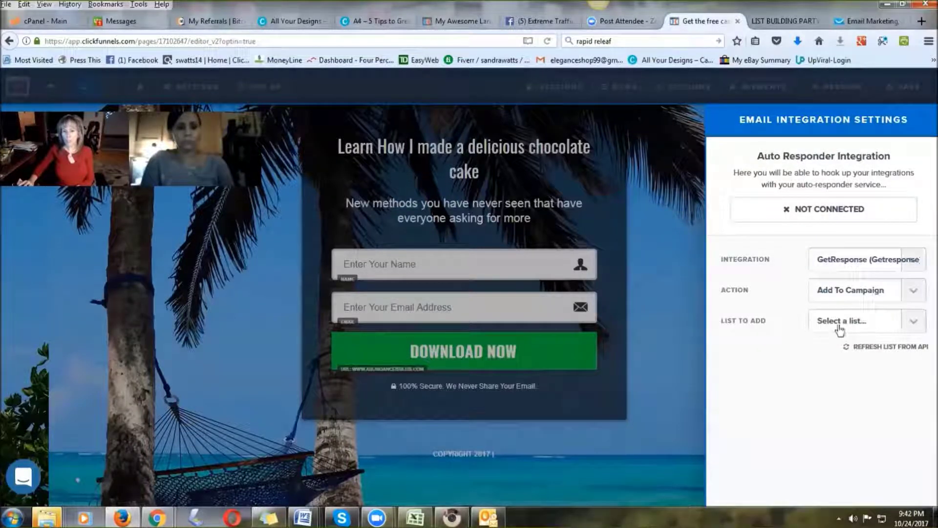
Set deliciouschocolatecake as the list to add subscribers to, close the integration settings and save the page
click(913, 322)
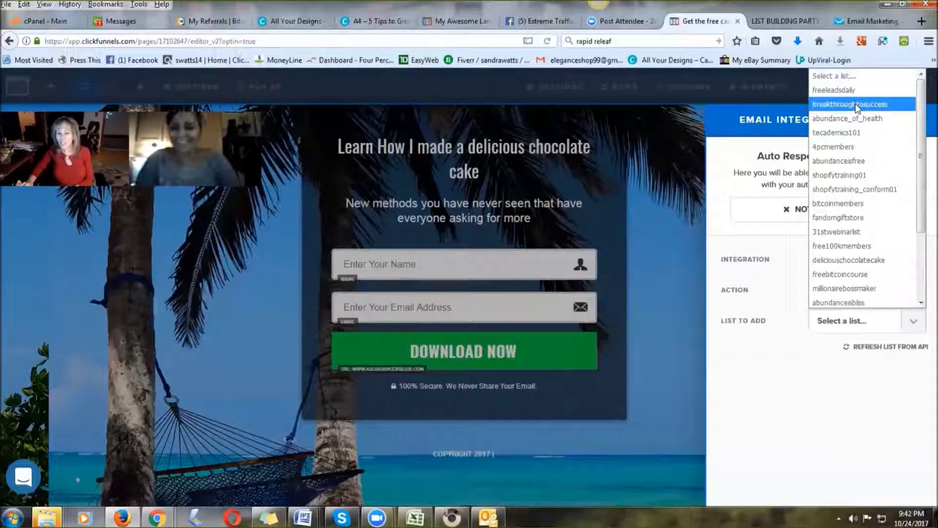
scroll(853, 229, down, 2)
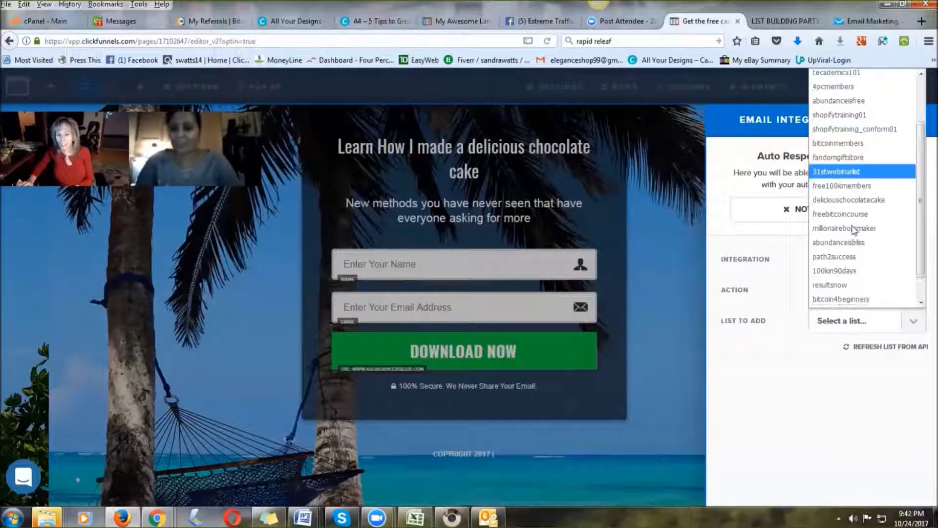
scroll(854, 228, down, 2)
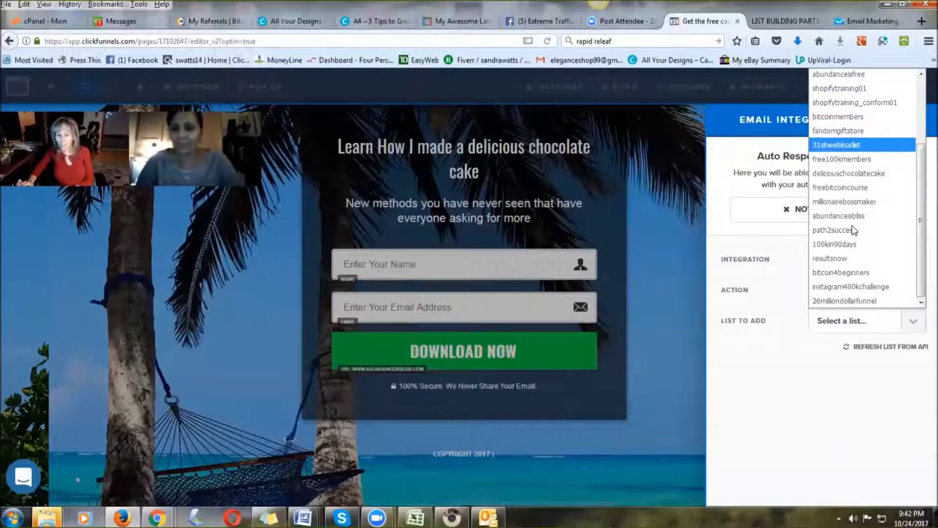
scroll(831, 166, up, 2)
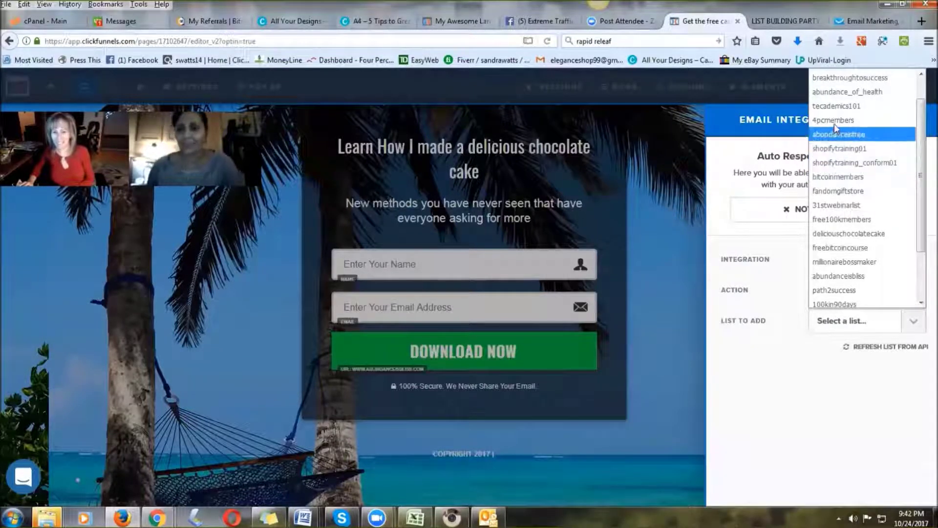
scroll(850, 147, up, 1)
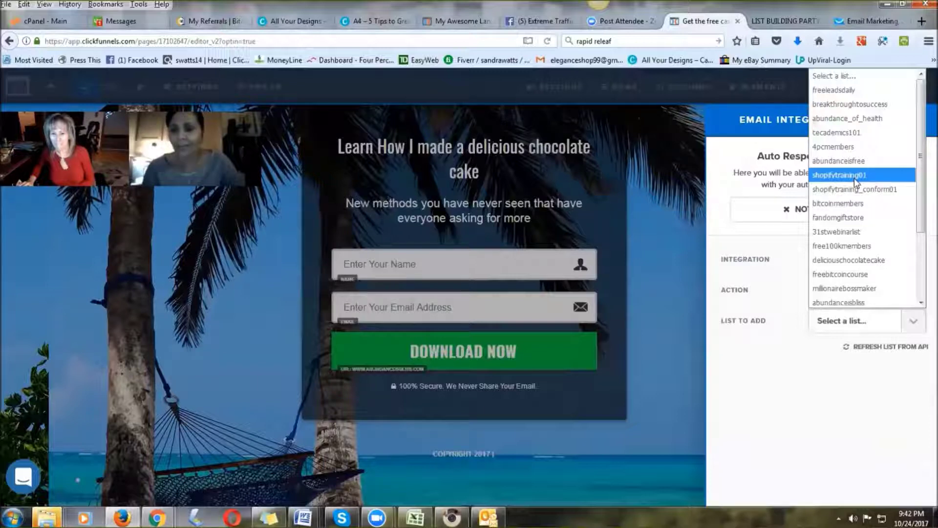
scroll(855, 181, down, 2)
click(848, 199)
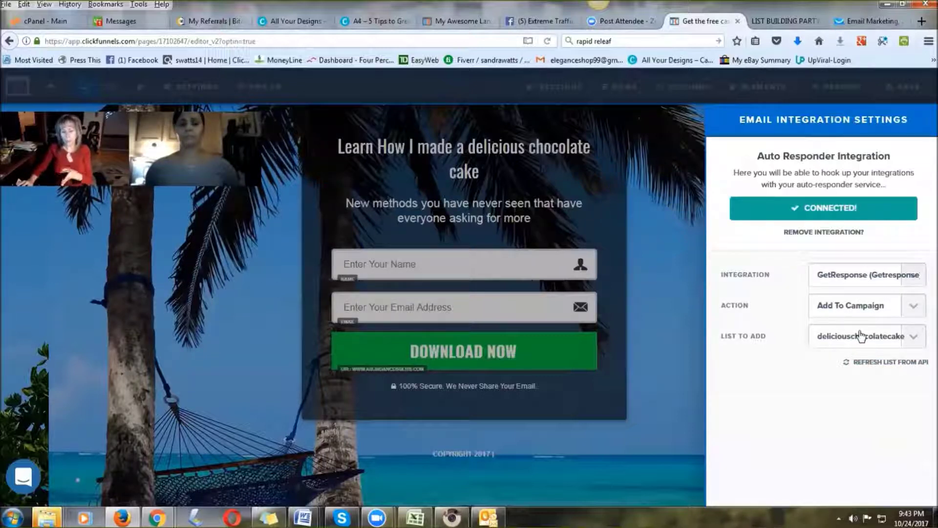
click(913, 90)
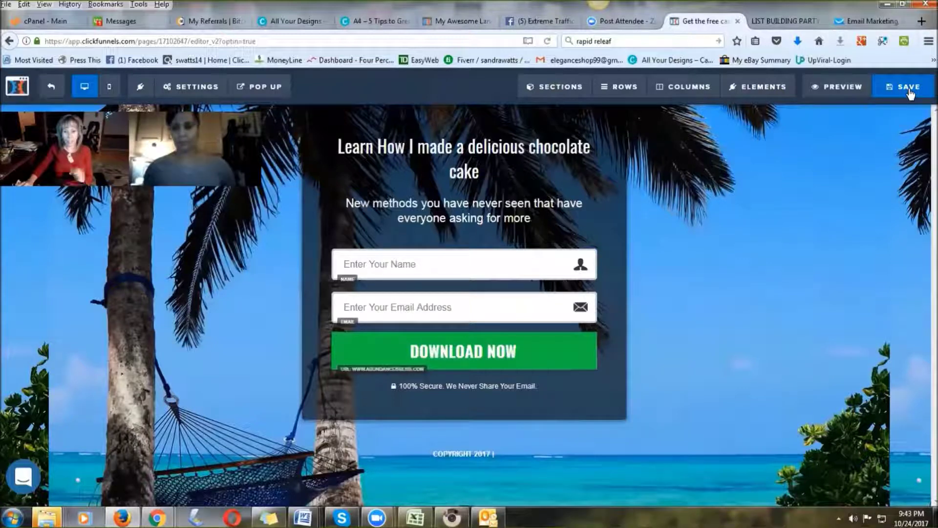
click(908, 91)
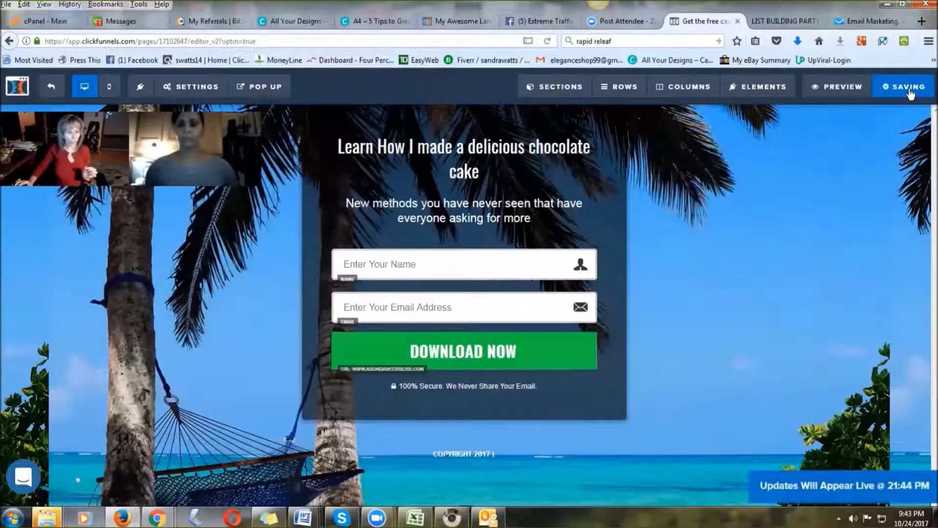